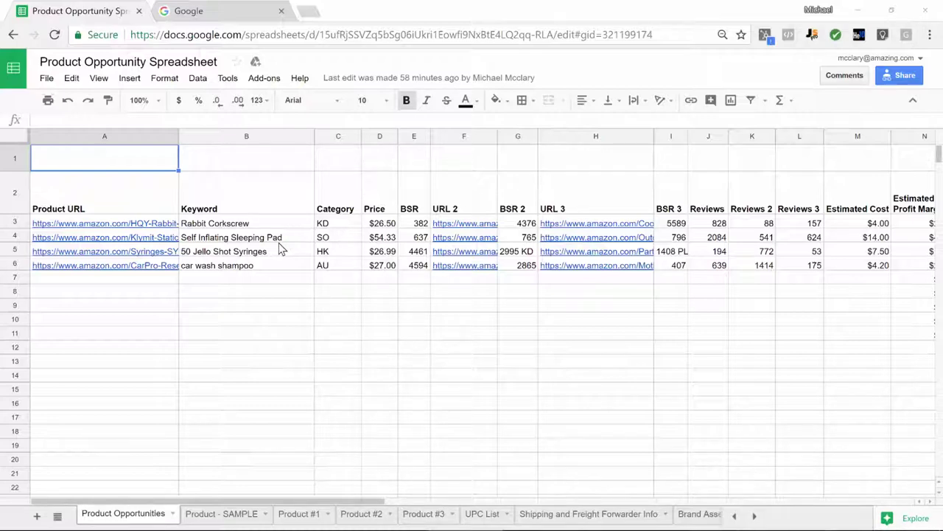
- Copy the 'car wash shampoo' keyword from cell B6 and switch to the Google homepage tab
click(292, 269)
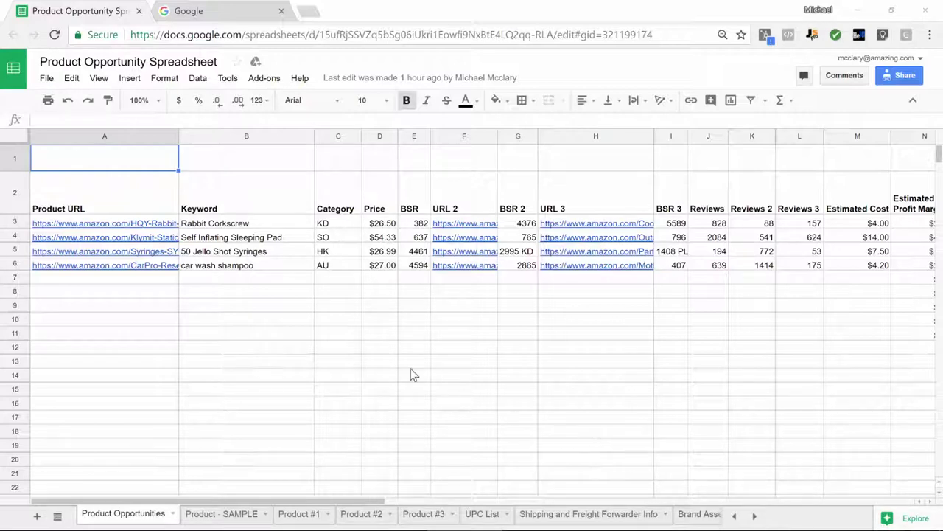
click(263, 271)
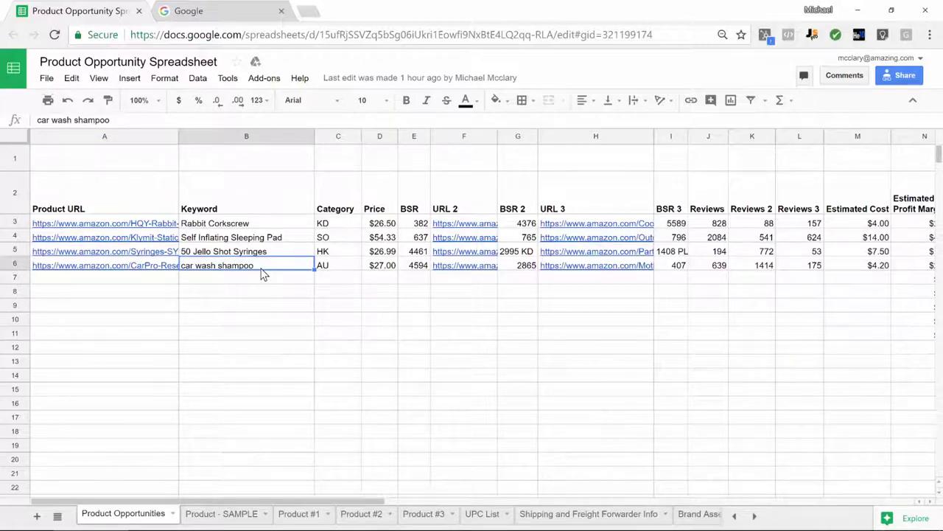
key(ctrl+c)
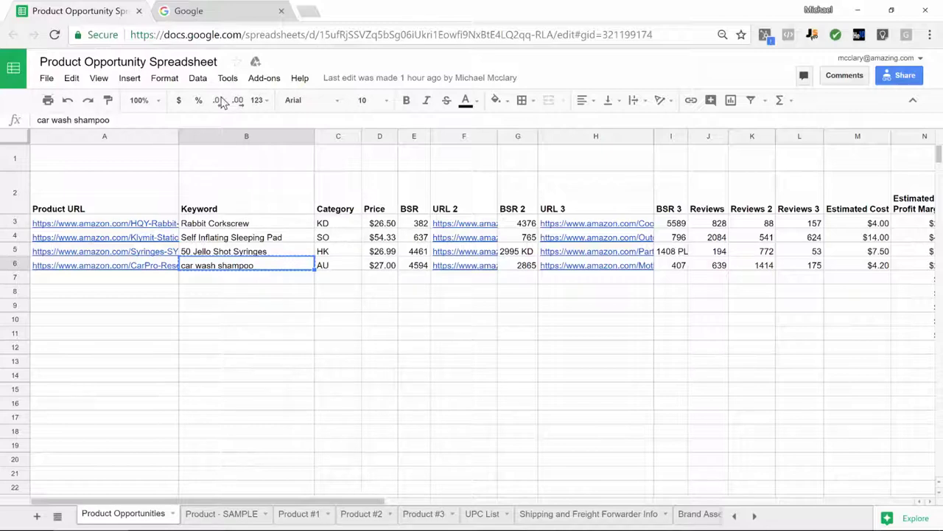
click(231, 15)
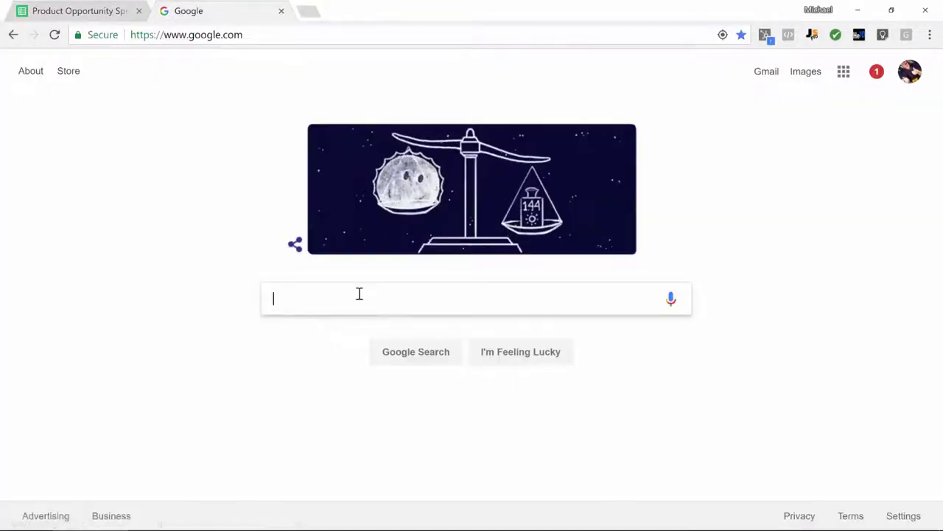
- Search Google for "car wash shampoo" private label, pasting the keyword inside quotes
text(")
key(ctrl+v)
text(")
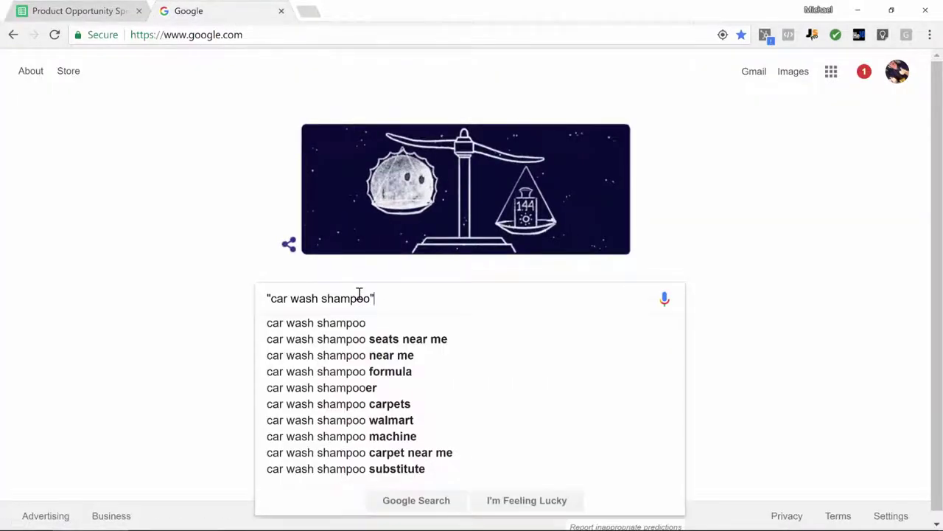
text( private)
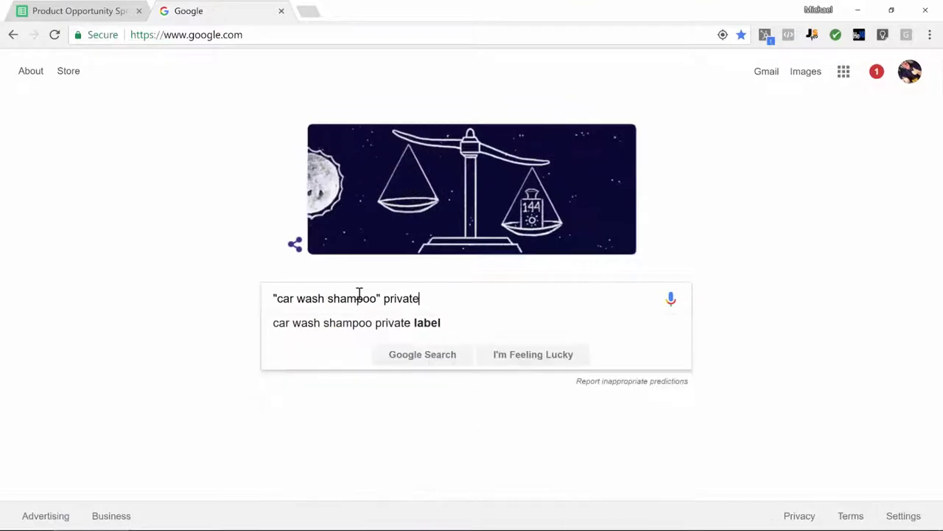
text( label)
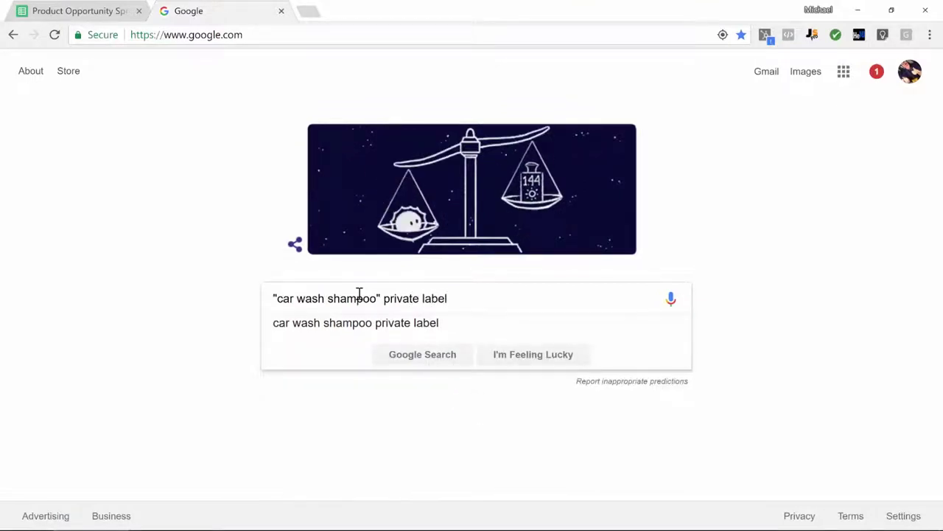
key(Return)
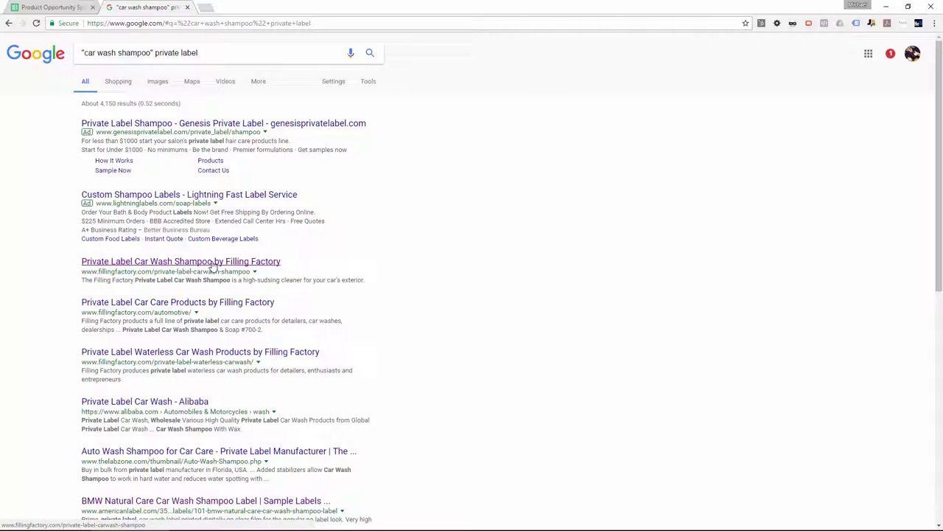
- Open the Filling Factory Private Label Car Wash Shampoo result in a new tab
right_click(216, 265)
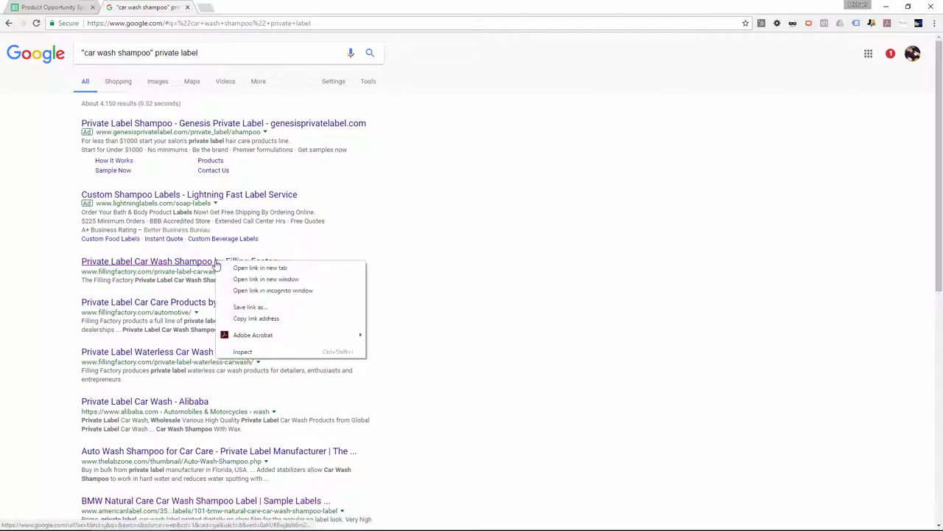
click(251, 267)
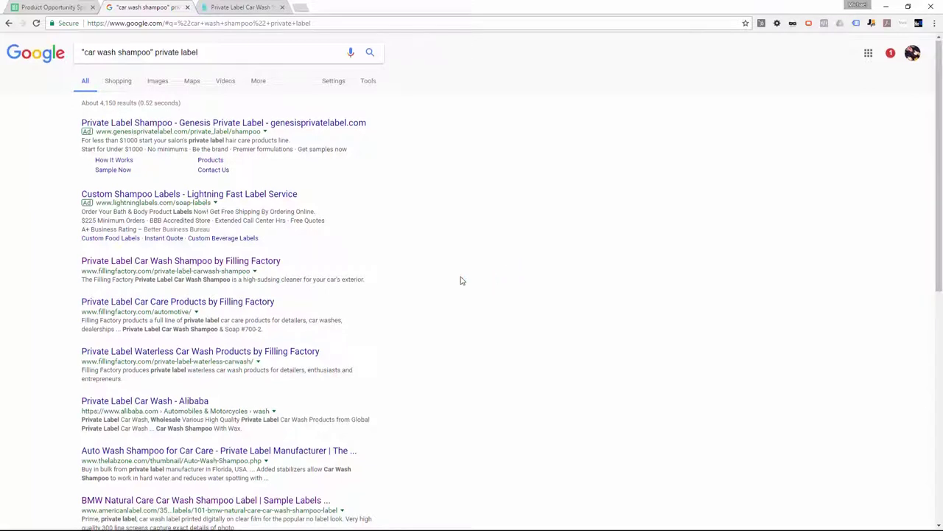
scroll(461, 278, down, 1)
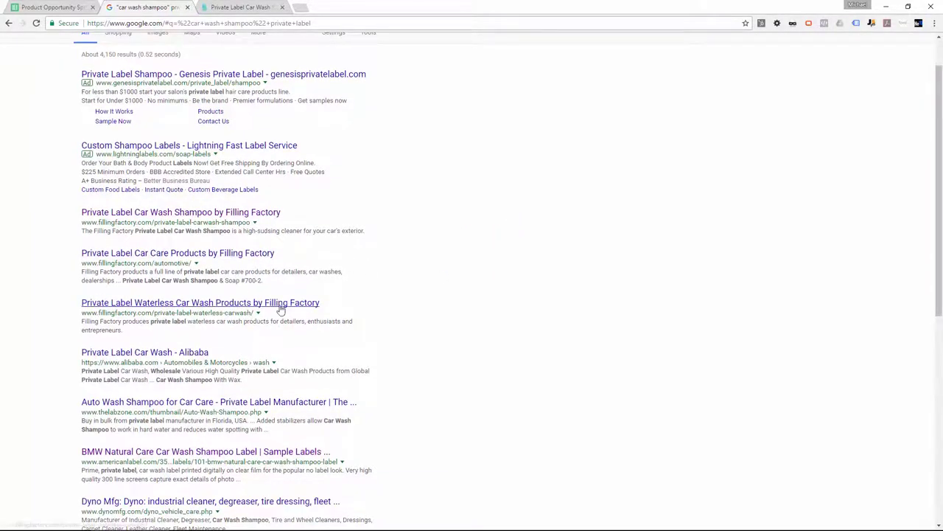
scroll(447, 312, down, 1)
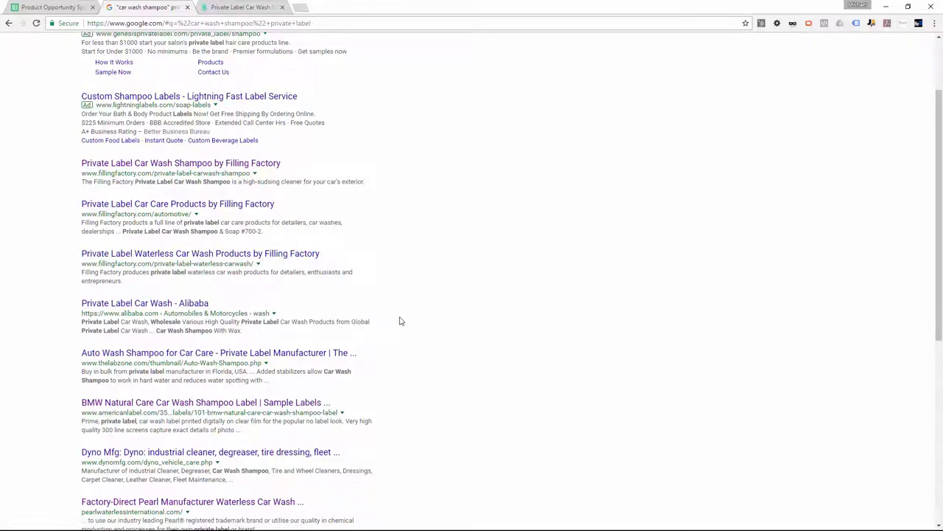
scroll(400, 321, up, 2)
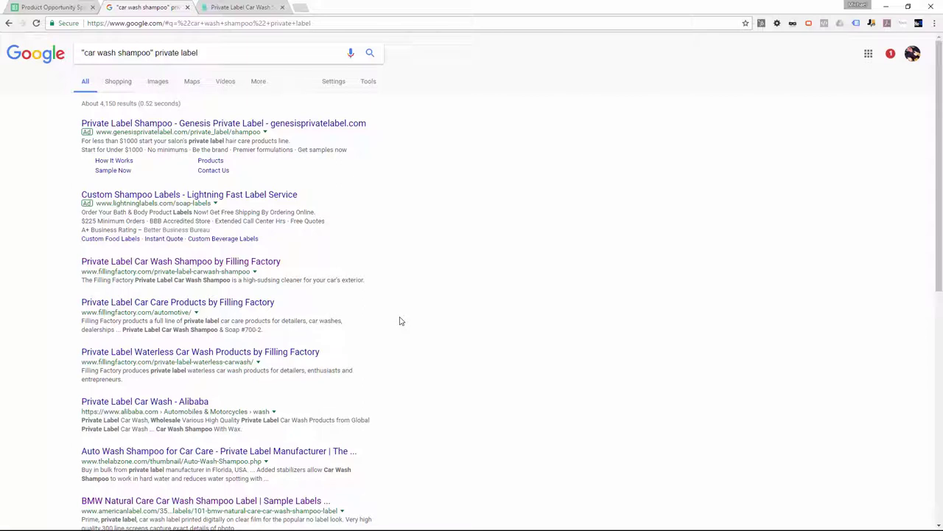
click(249, 52)
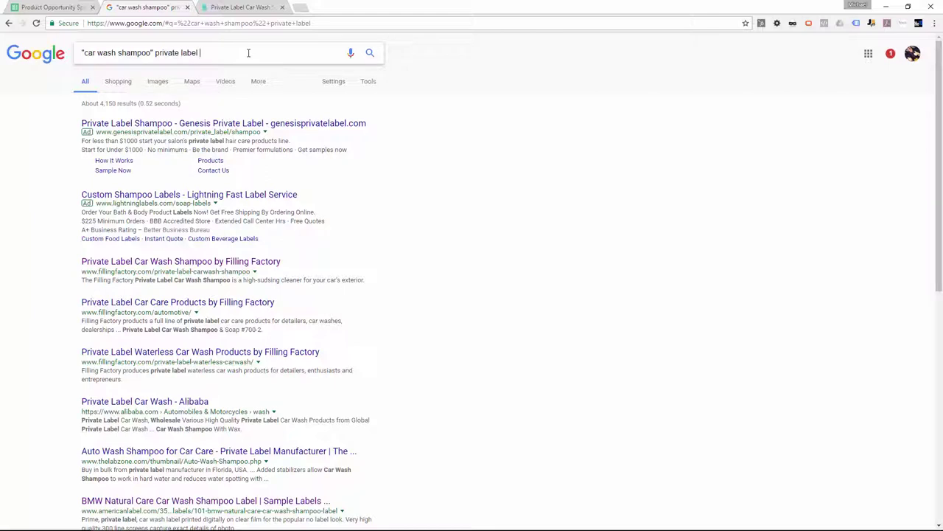
- Add -site:alibaba.com to the query, rerun the search and scroll through the supplier results
text(-site)
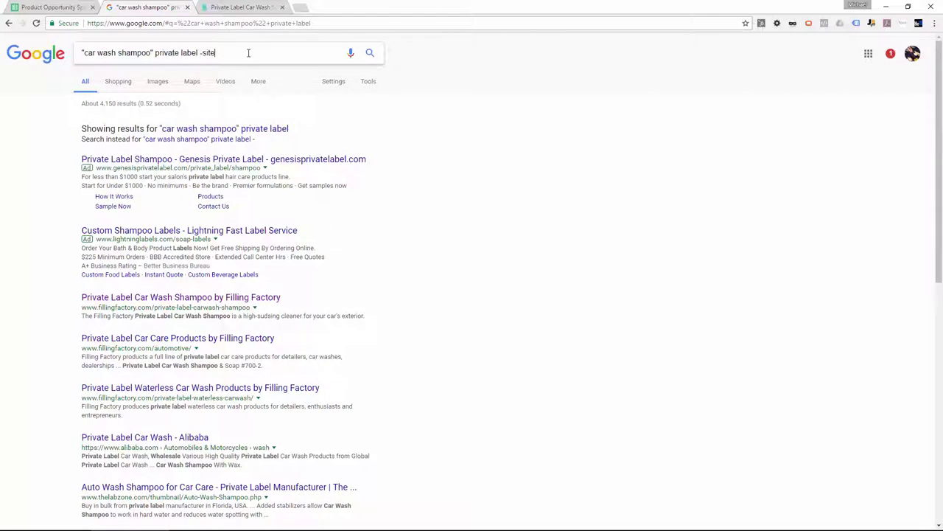
text(:alibaba.com)
click(370, 56)
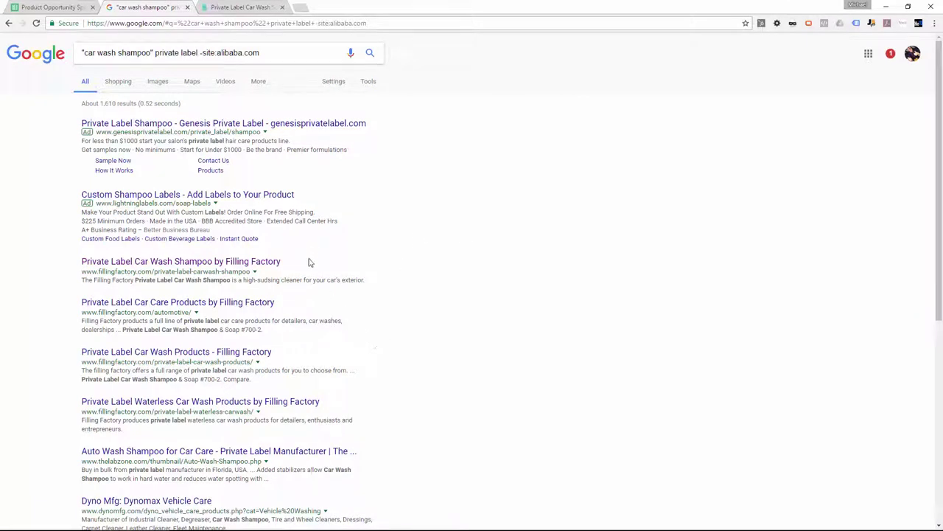
scroll(391, 377, down, 1)
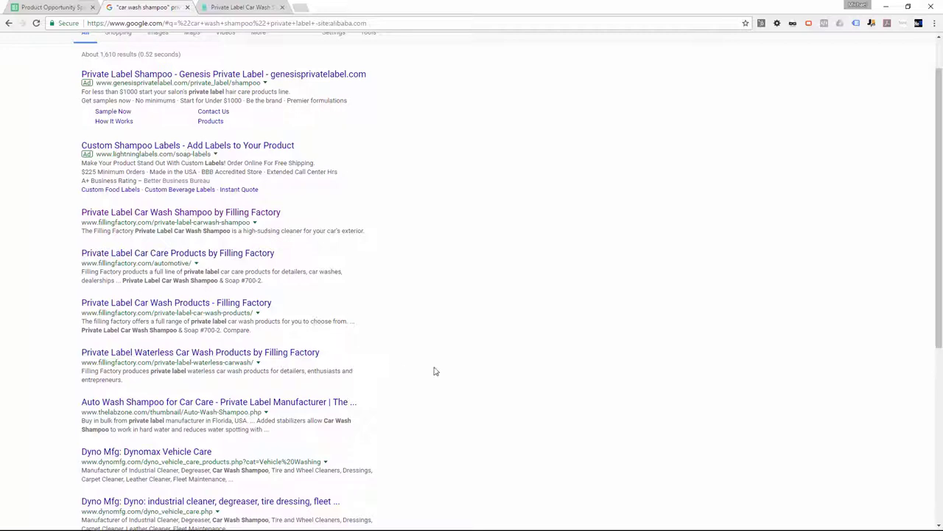
scroll(428, 371, down, 1)
scroll(418, 371, down, 1)
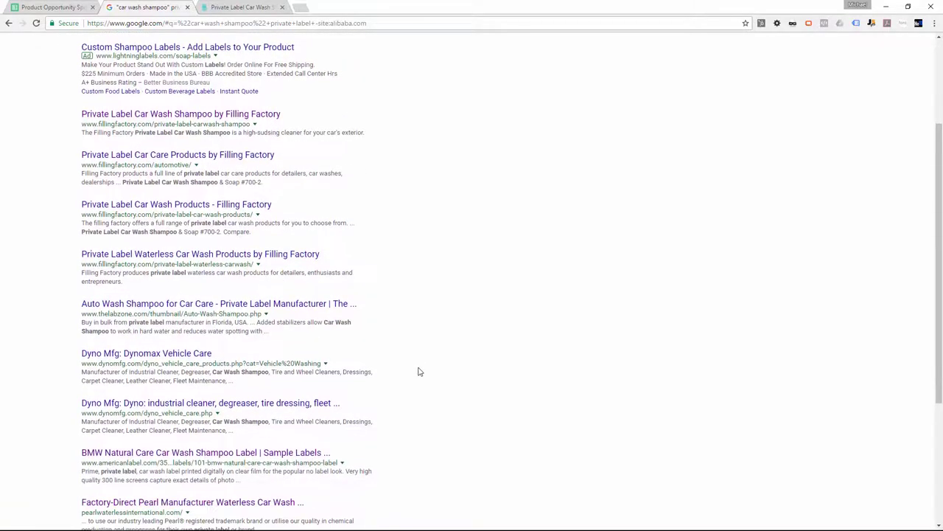
scroll(418, 371, down, 1)
scroll(418, 371, down, 1)
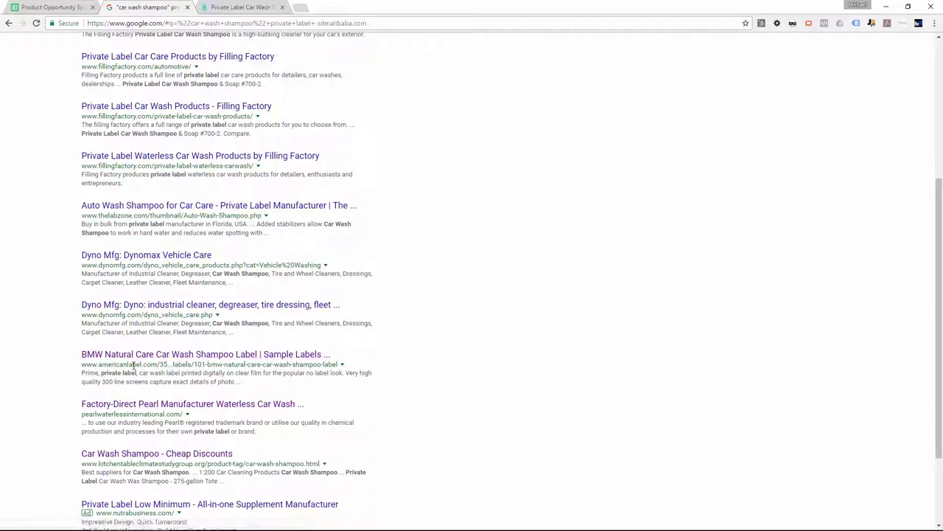
scroll(432, 379, down, 1)
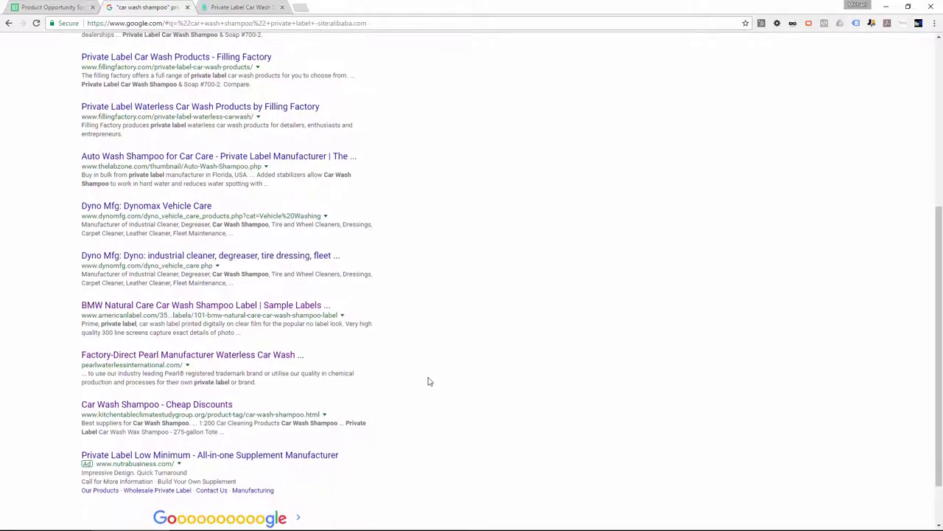
- Open the Pearl manufacturer result in a new tab
right_click(193, 357)
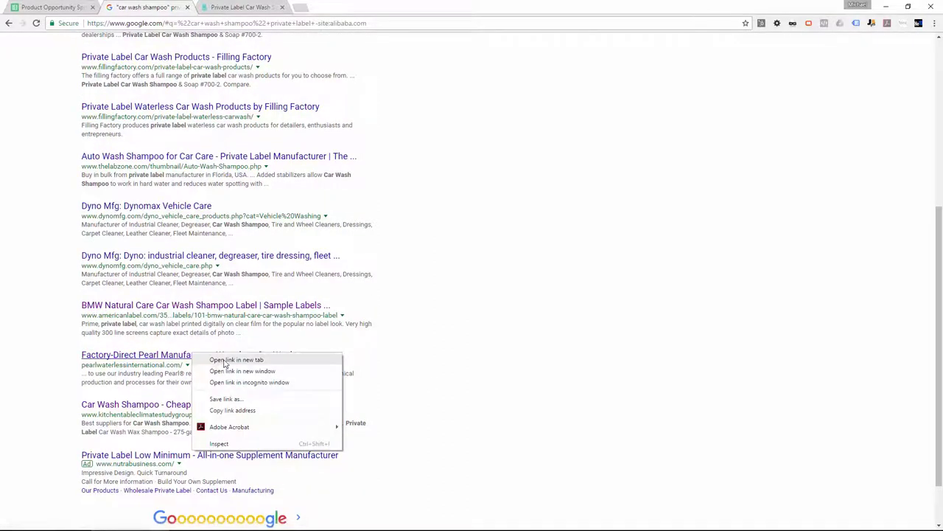
click(225, 361)
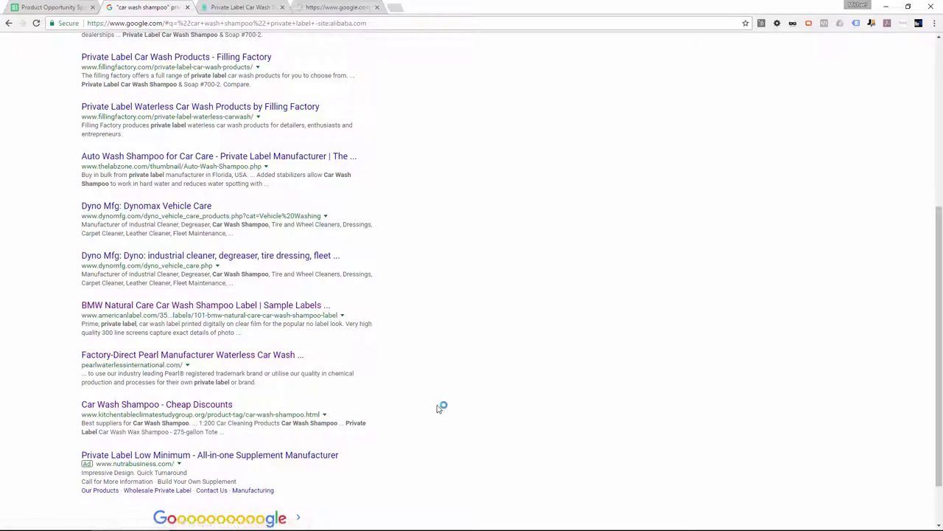
scroll(438, 407, down, 2)
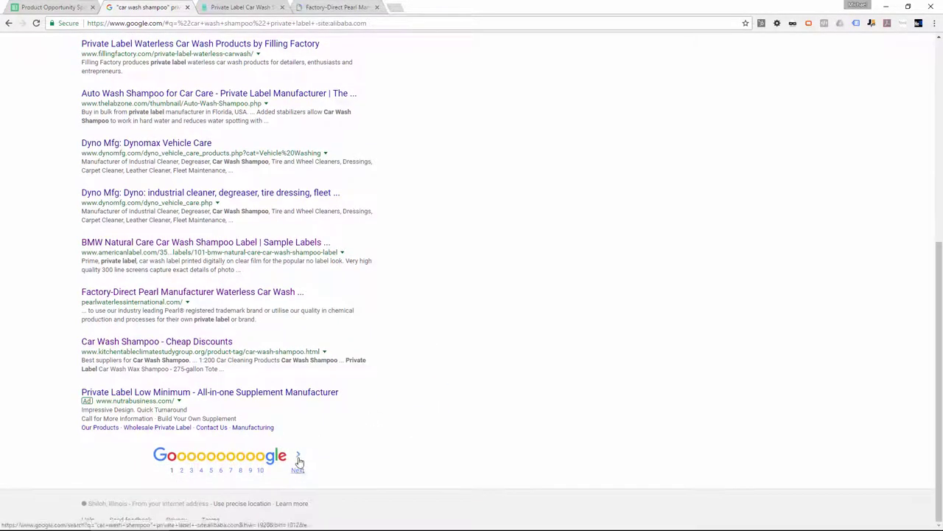
- Go to the next results page and open the Auto Care Chemicals result in a new tab
click(299, 461)
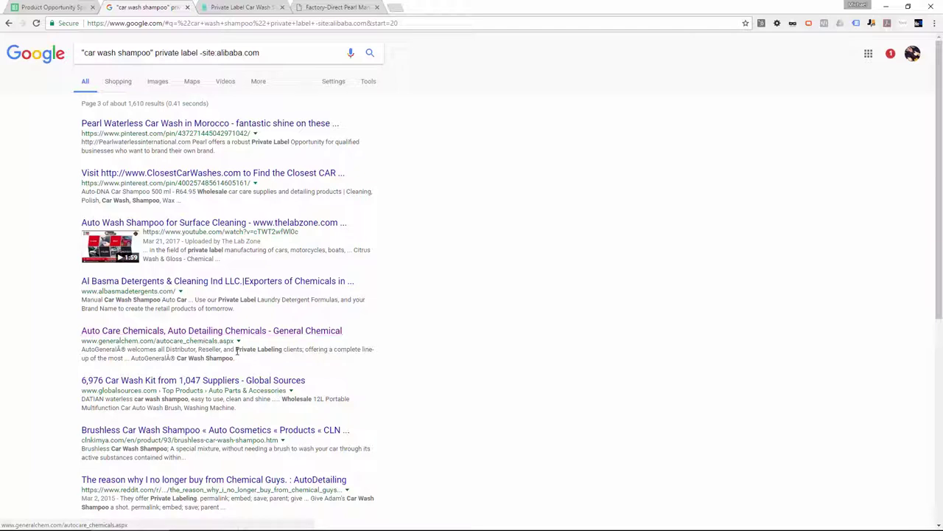
drag(235, 352, 420, 353)
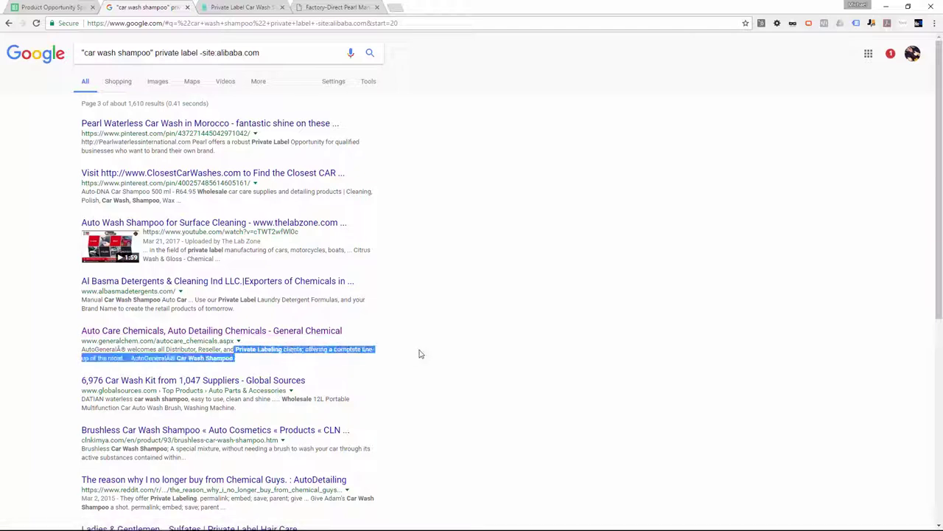
click(419, 353)
right_click(236, 332)
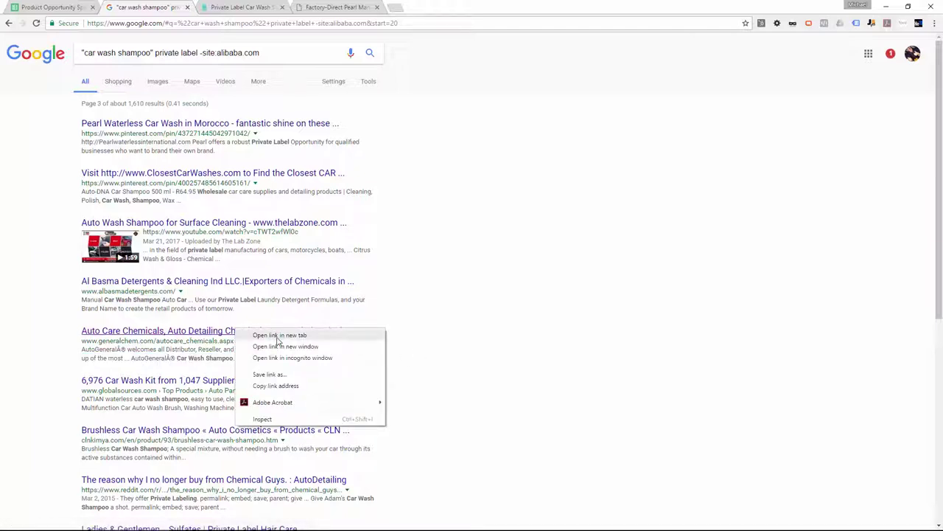
click(279, 337)
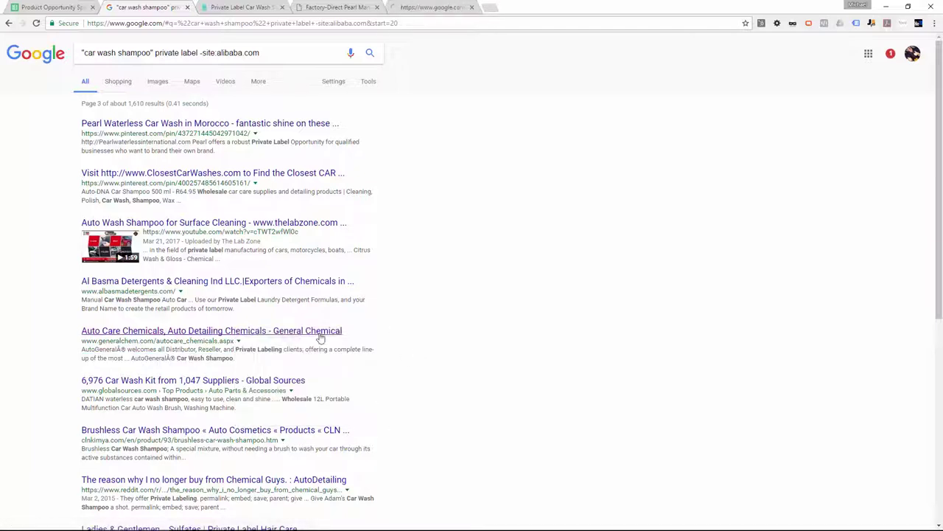
- Review the Filling Factory #700-2 shampoo page's title, pricing line and web address
click(244, 6)
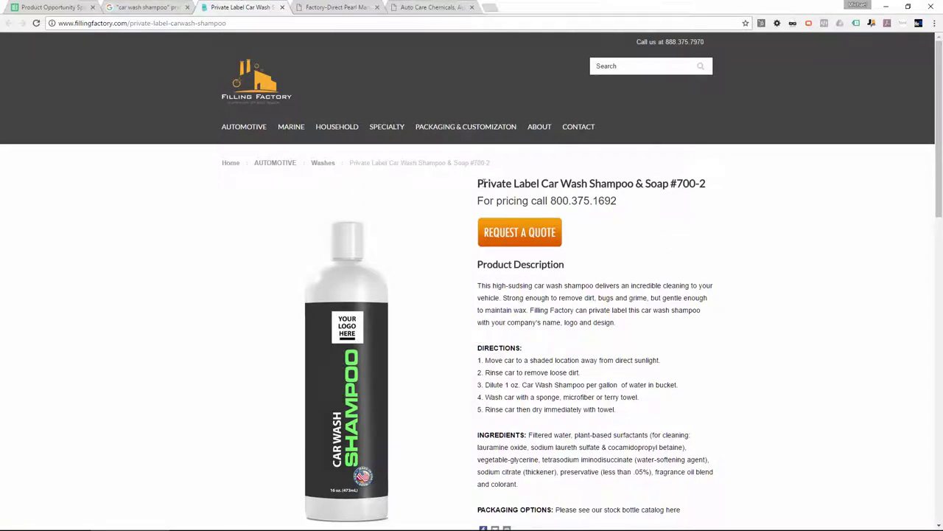
drag(480, 183, 712, 188)
click(698, 215)
drag(627, 204, 477, 200)
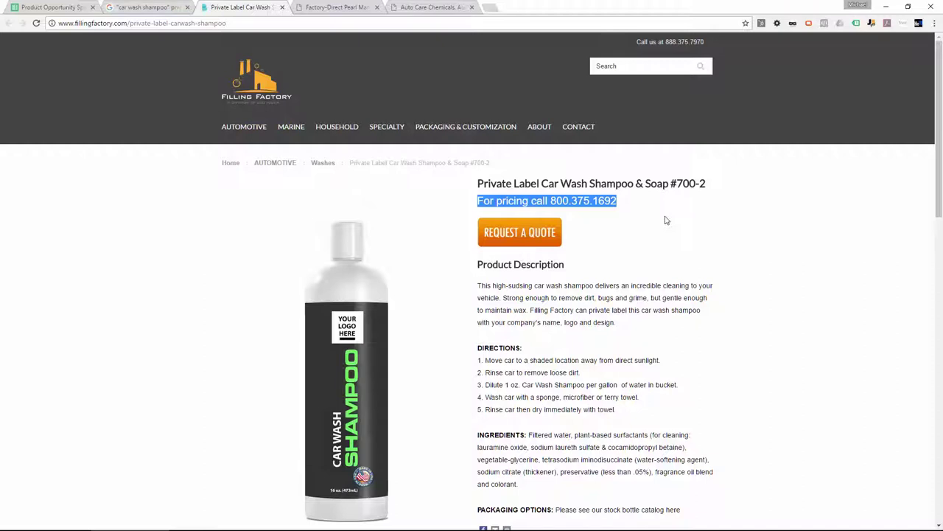
click(667, 220)
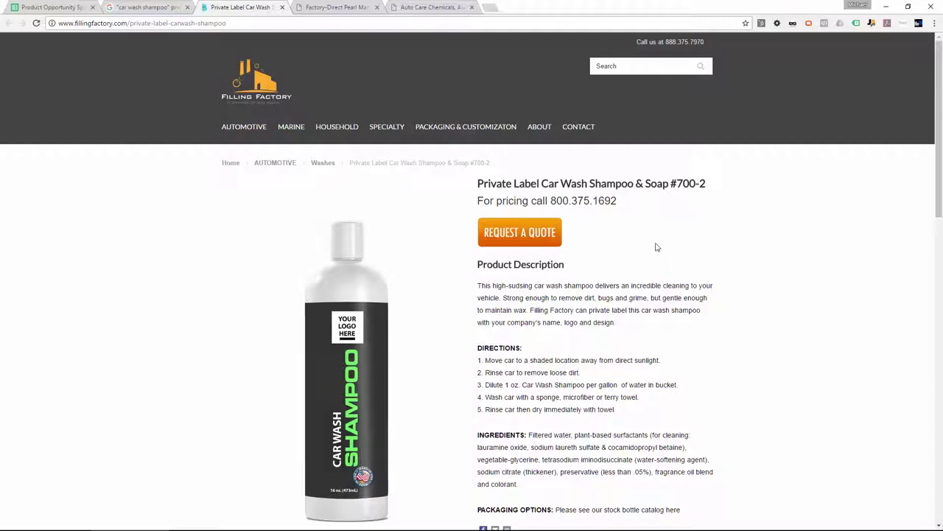
click(247, 25)
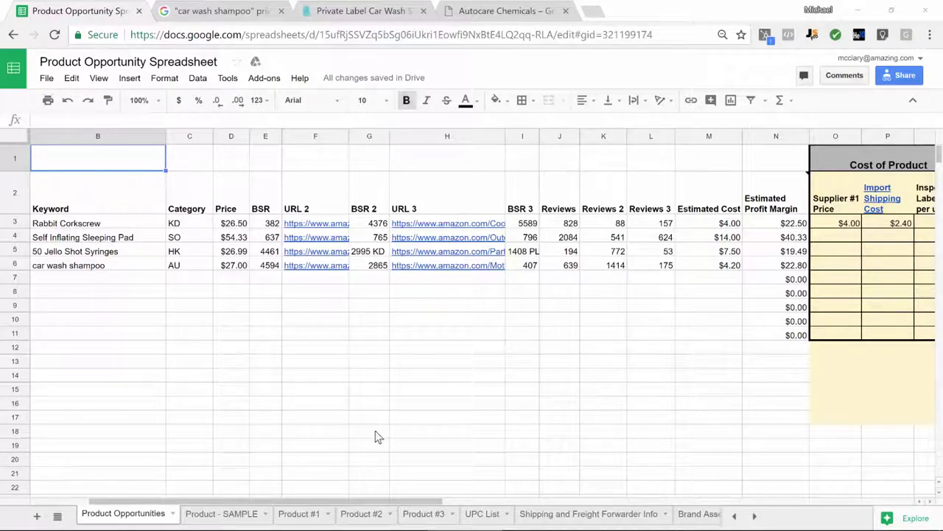
- Flip through the Product #1, Product #2 and Product #3 sheets
click(302, 516)
click(360, 516)
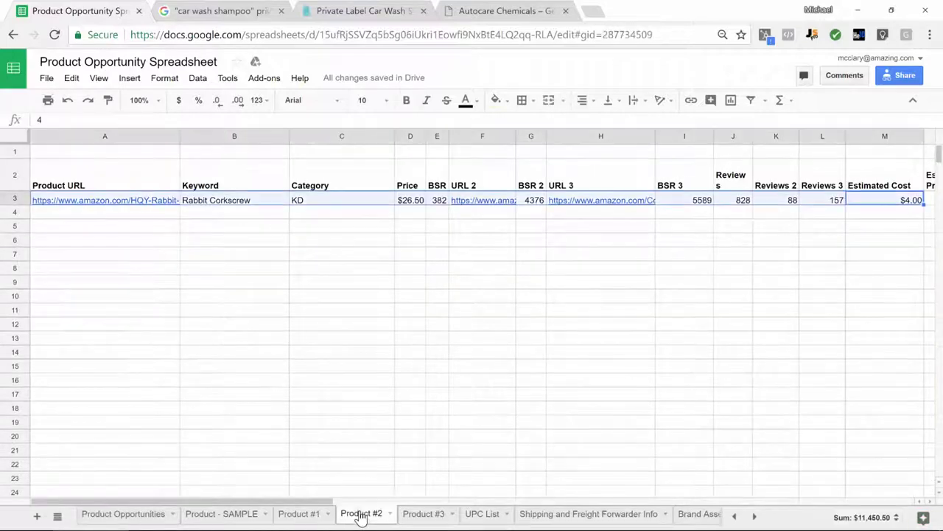
click(422, 514)
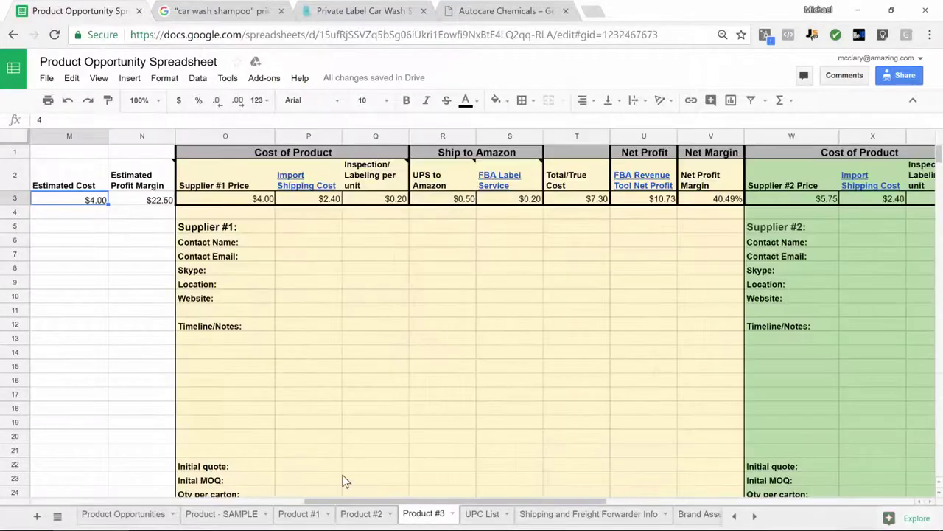
drag(442, 504, 161, 501)
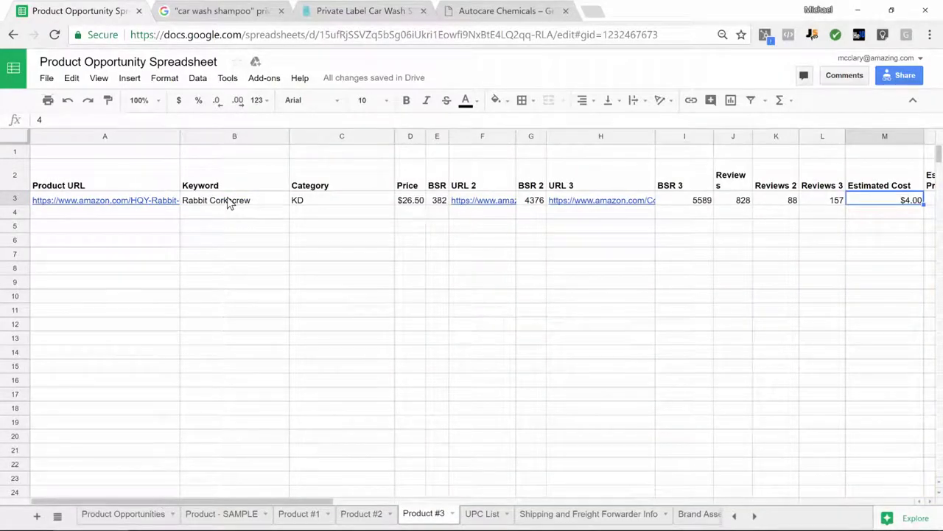
- On Product #3, browse row 16 across the Supplier #1 and #2 cost columns, then return to column A
click(392, 411)
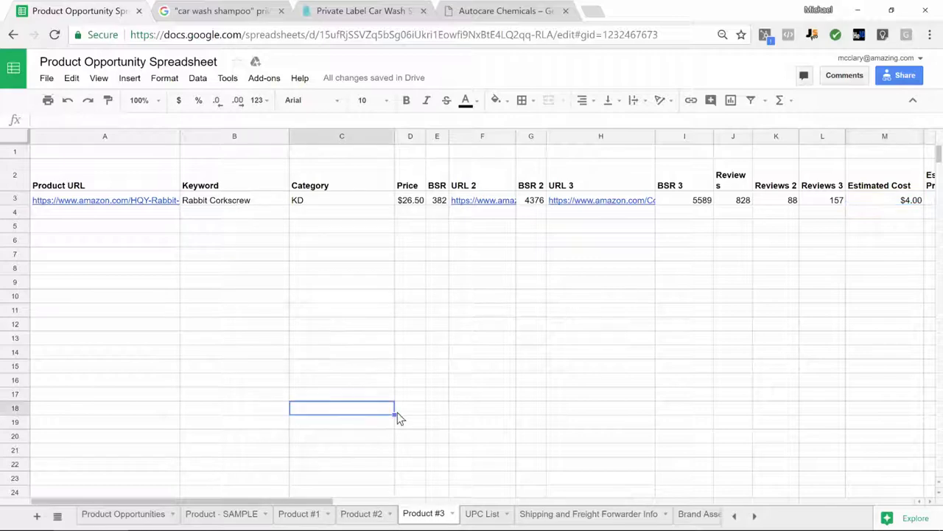
right_click(393, 412)
click(565, 383)
key(Right)
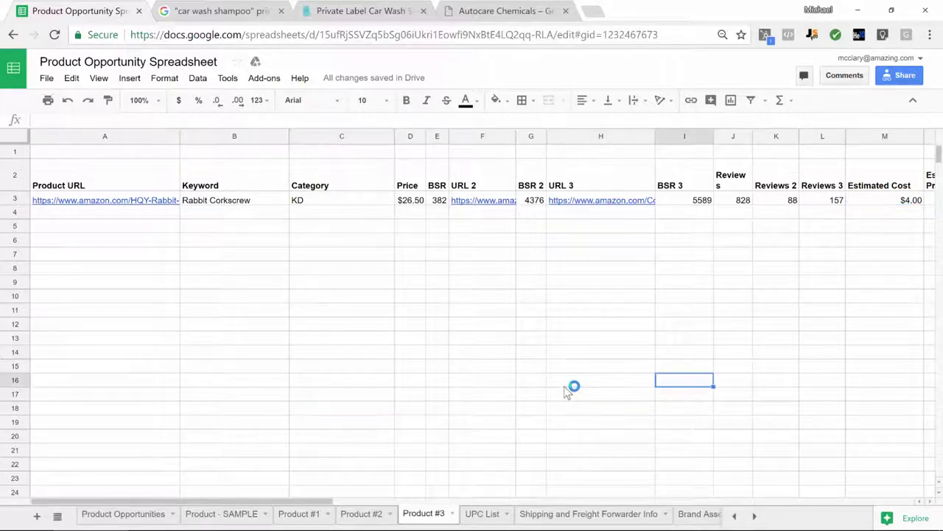
key(Right)
key(Right)
key(Right)
key(Right)
key(Right)
key(Right)
key(Right)
key(Right)
key(Right)
key(Right)
key(Right)
key(Right)
key(Right)
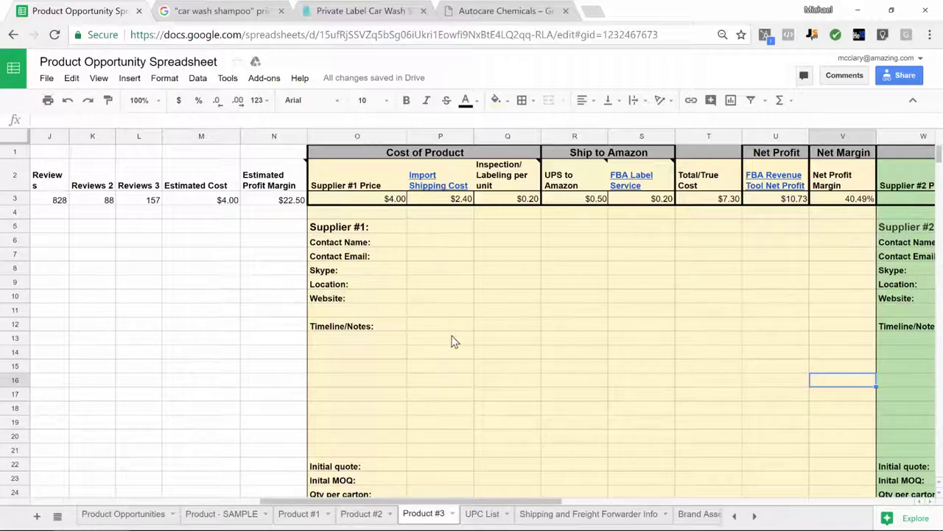
key(Right)
key(Right)
key(Right)
key(Right)
key(Right)
key(Right)
key(Right)
key(Right)
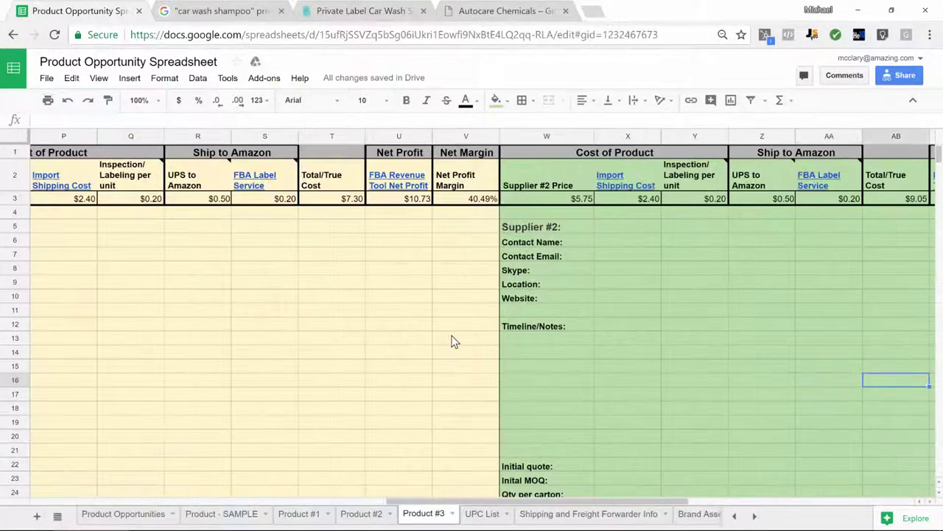
key(Right)
key(Right)
key(Right)
key(Right)
key(Right)
key(Right)
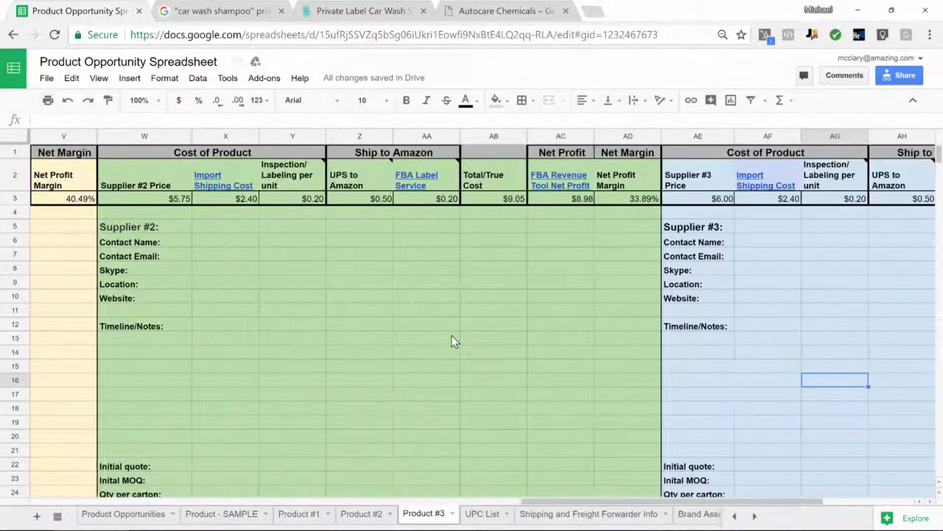
key(Left)
key(Left)
key(Left)
key(Left)
key(Left)
key(Left)
key(Left)
key(Left)
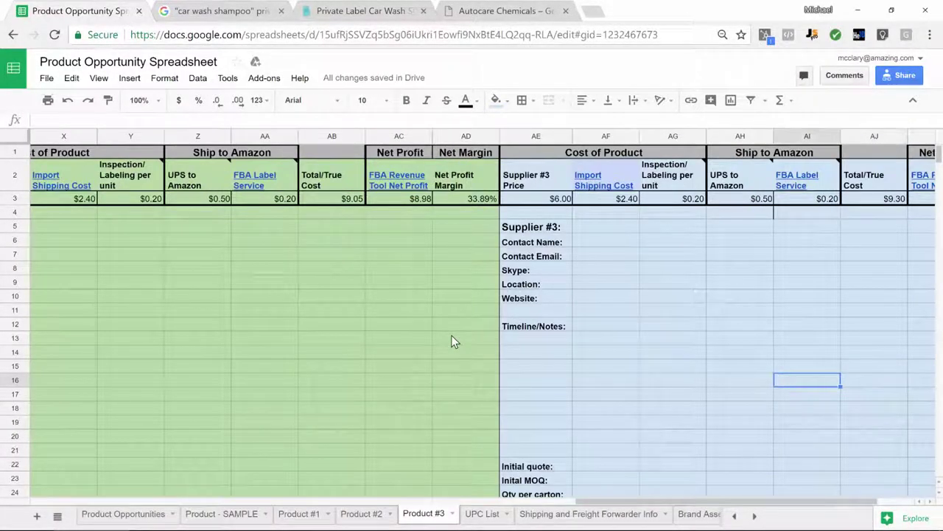
key(Home)
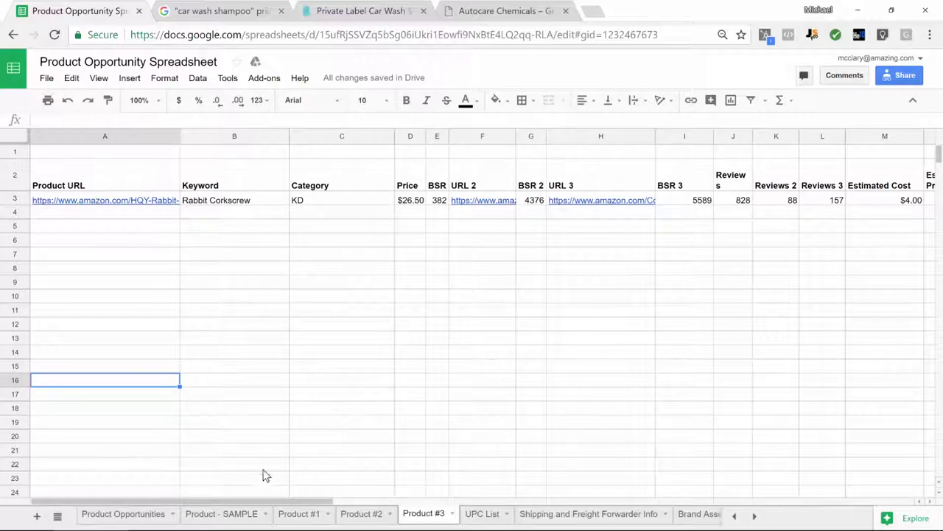
click(229, 516)
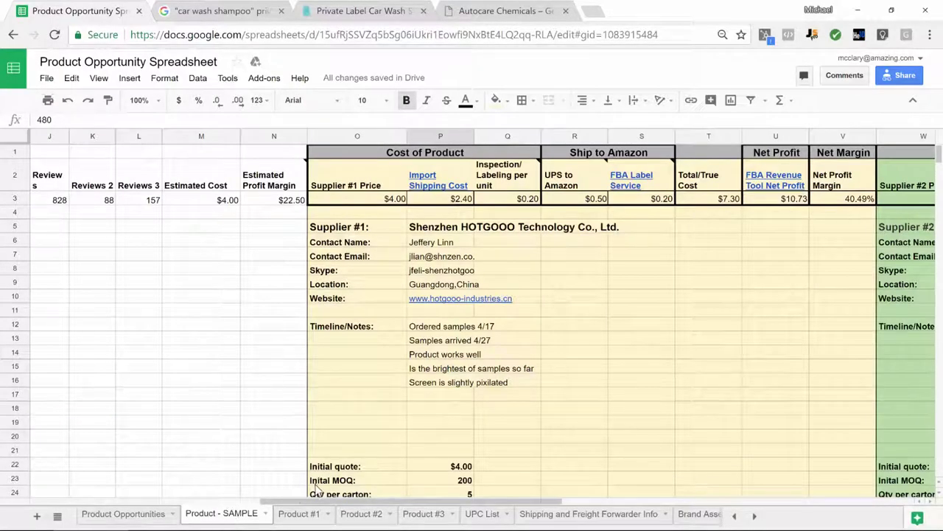
click(271, 394)
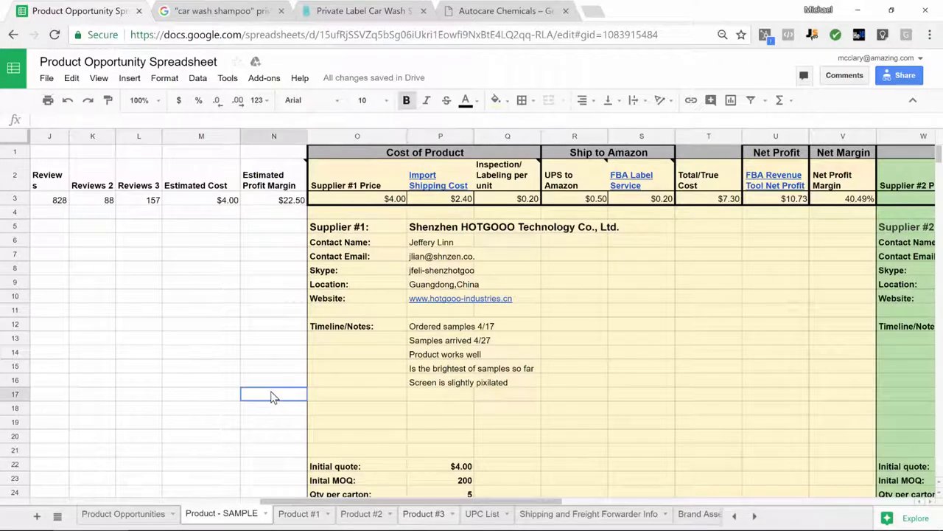
key(Left)
key(Left)
key(Left)
key(Left)
key(Left)
key(Left)
key(Left)
key(Left)
key(Left)
key(Left)
key(Left)
key(Left)
key(Left)
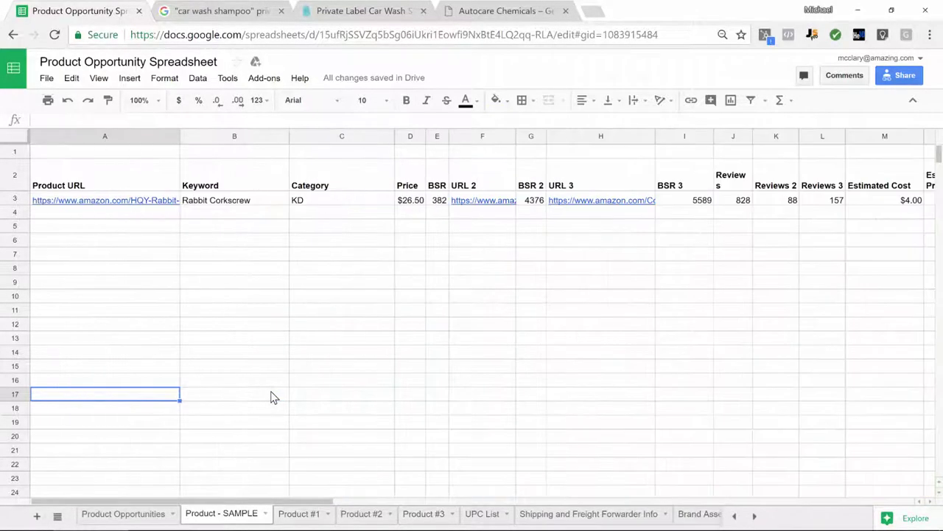
key(Up)
key(Up)
key(Up)
key(Up)
key(Up)
key(Up)
key(Up)
key(Up)
key(Up)
key(Up)
key(Up)
key(Up)
key(Up)
key(Up)
key(Right)
key(Right)
key(Right)
key(Right)
key(Right)
key(Right)
key(Right)
key(Right)
key(Right)
key(Right)
key(Right)
key(Right)
key(Right)
key(Right)
key(Right)
key(Right)
key(Right)
key(Right)
key(Right)
key(Right)
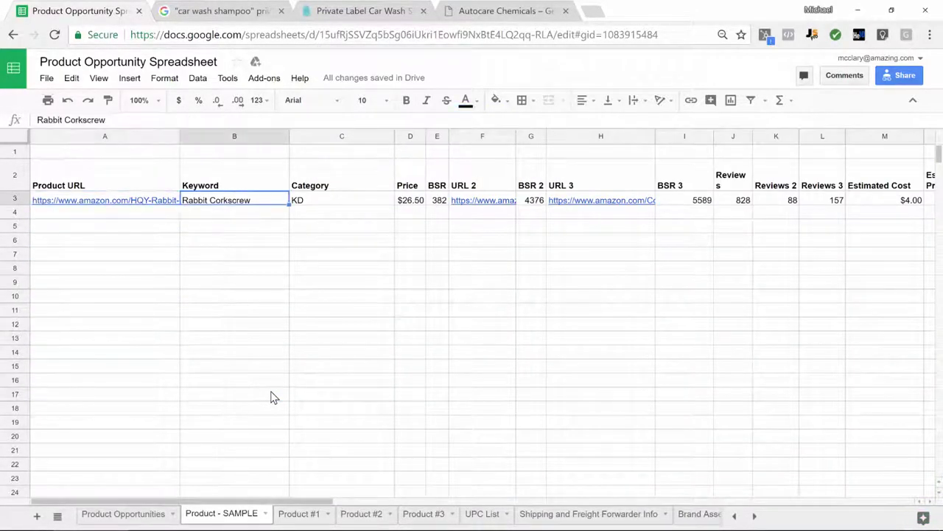
key(Left)
key(Left)
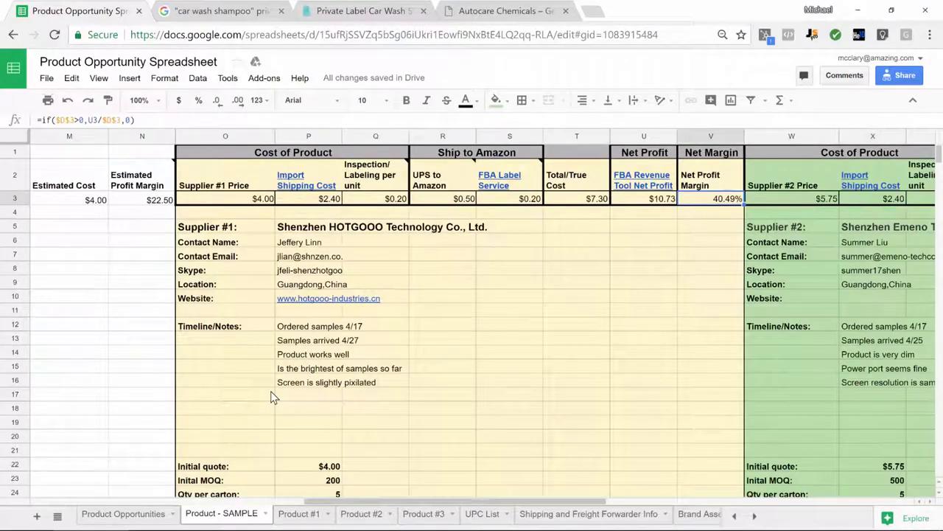
key(Down)
key(Down)
key(Left)
key(Left)
key(Left)
key(Left)
key(Left)
key(Right)
key(Right)
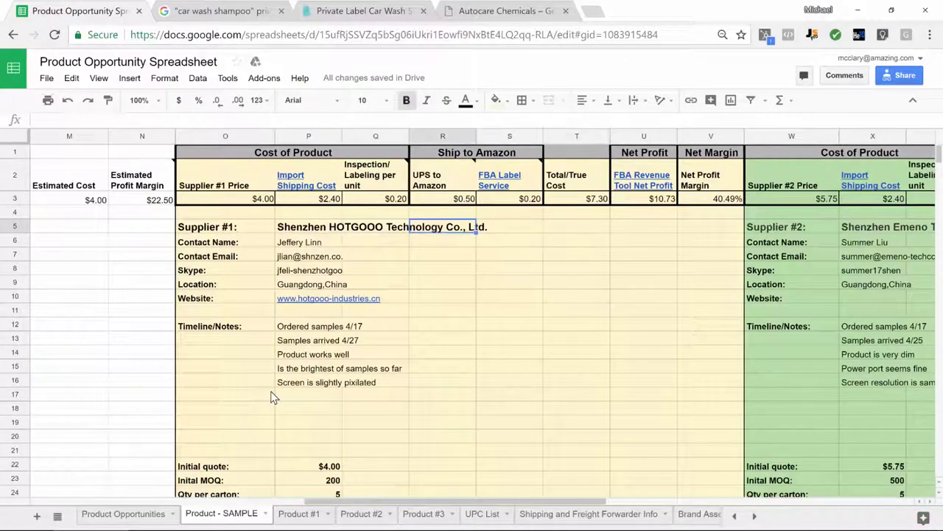
key(Down)
key(Left)
key(Left)
key(Left)
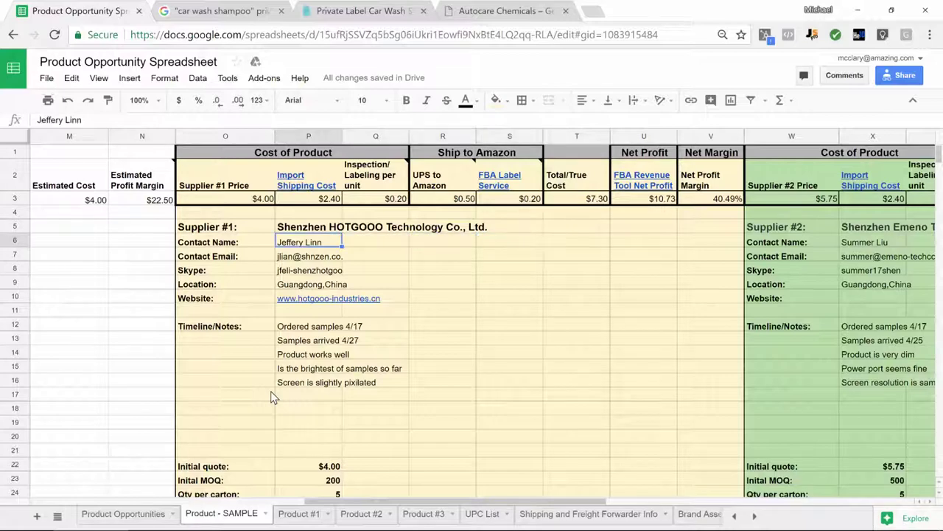
key(Down)
key(Down)
key(Down)
key(Down)
key(Down)
key(Down)
key(Down)
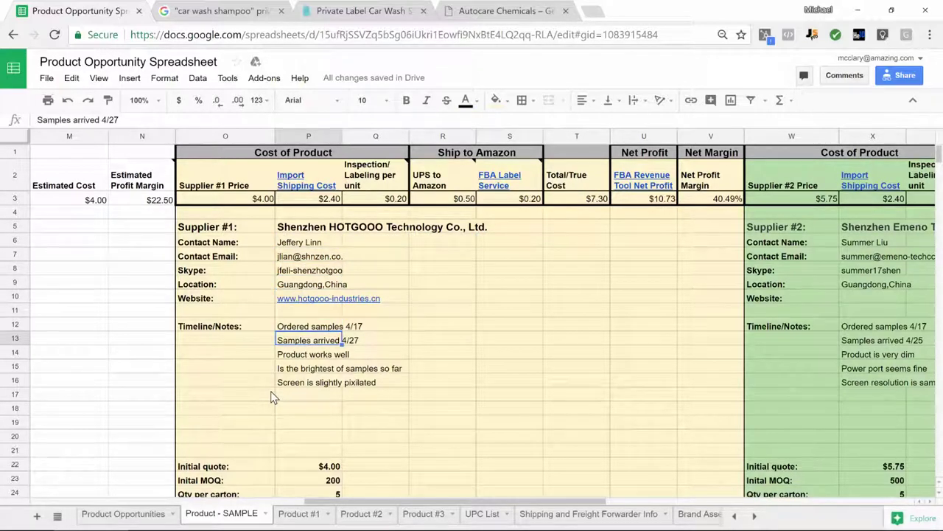
key(Right)
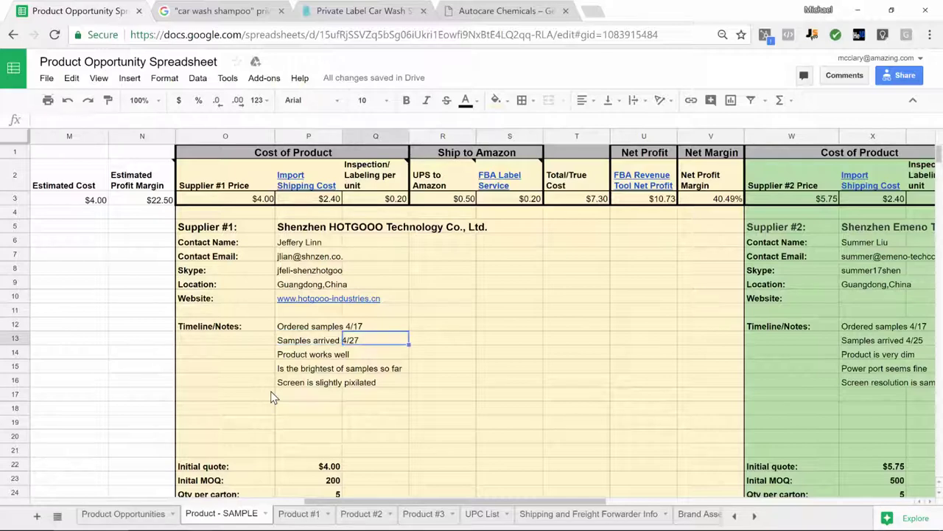
key(Right)
key(Right)
key(Right)
key(Right)
key(Right)
key(Right)
key(Right)
key(Right)
key(Right)
key(Right)
key(Right)
key(Right)
key(Right)
key(Right)
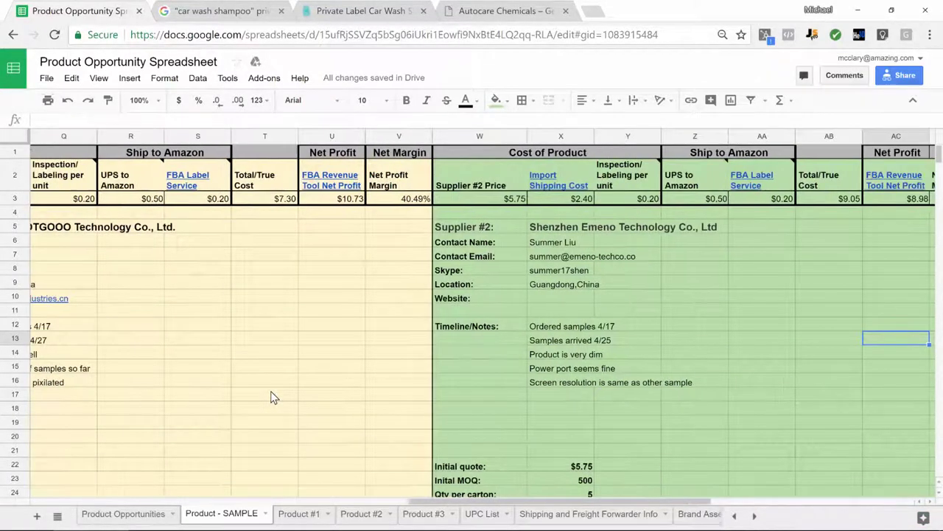
key(Right)
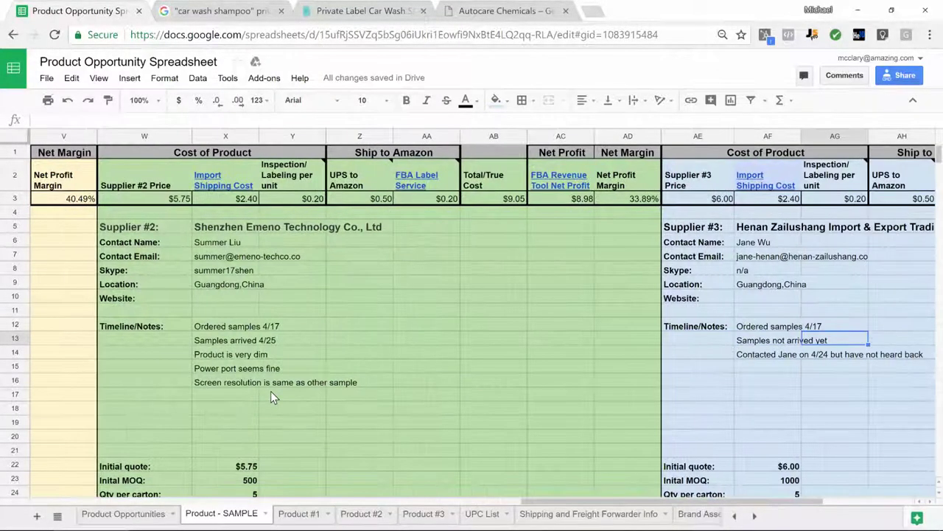
key(Left)
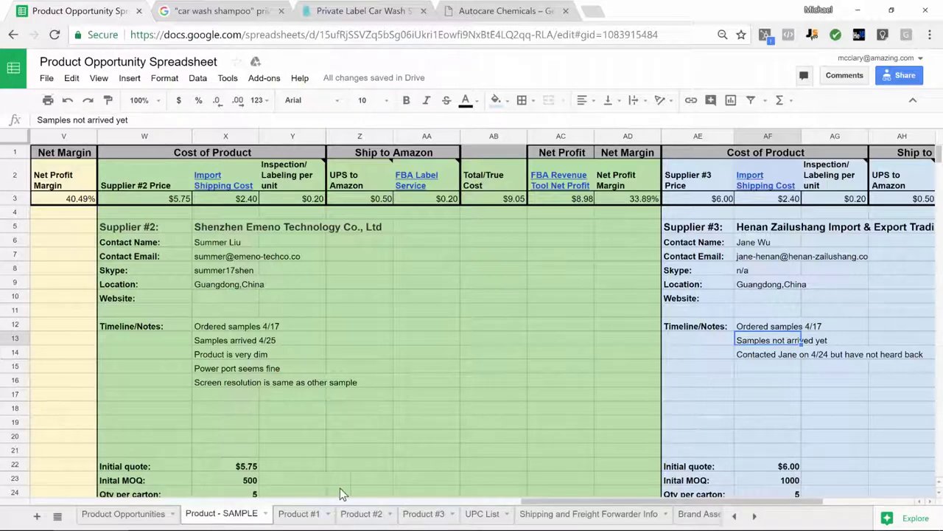
- Use the tab's Rename option to retitle the Product #1 sheet 'Car Wash Shampoo'
click(298, 513)
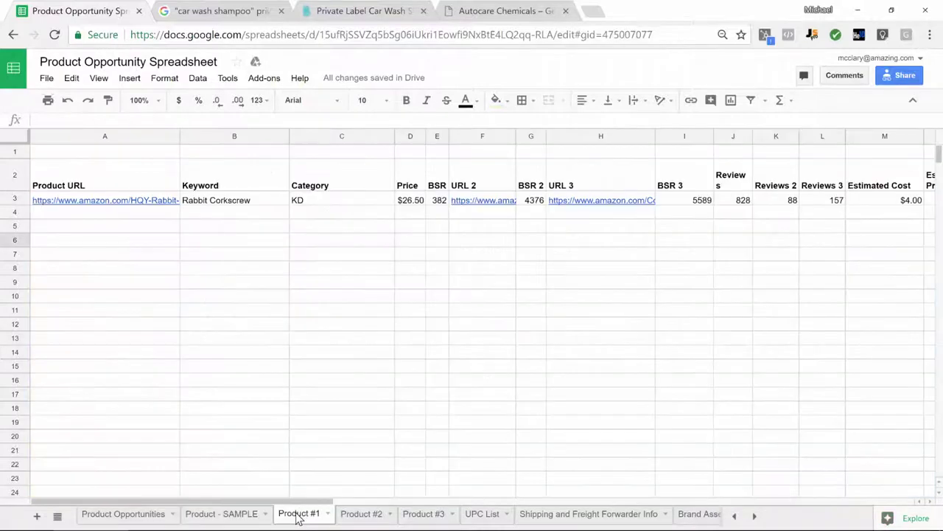
right_click(299, 514)
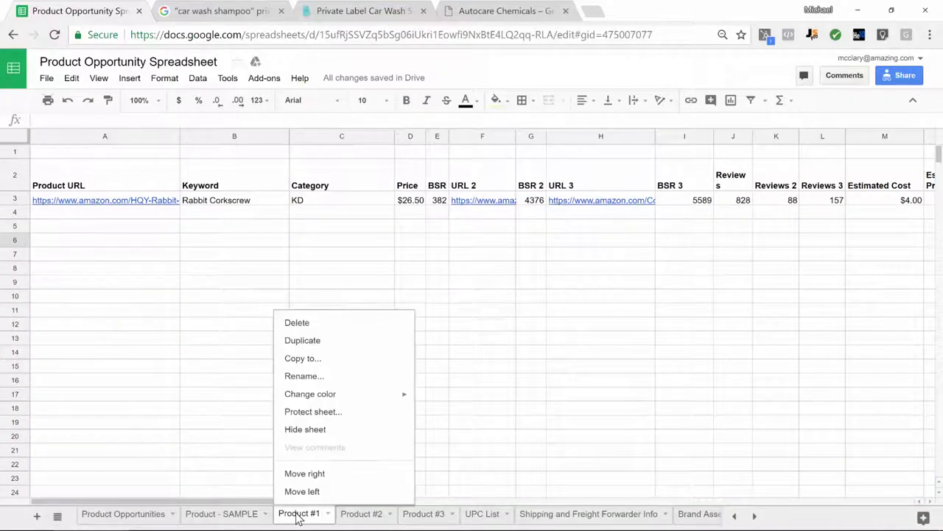
click(333, 378)
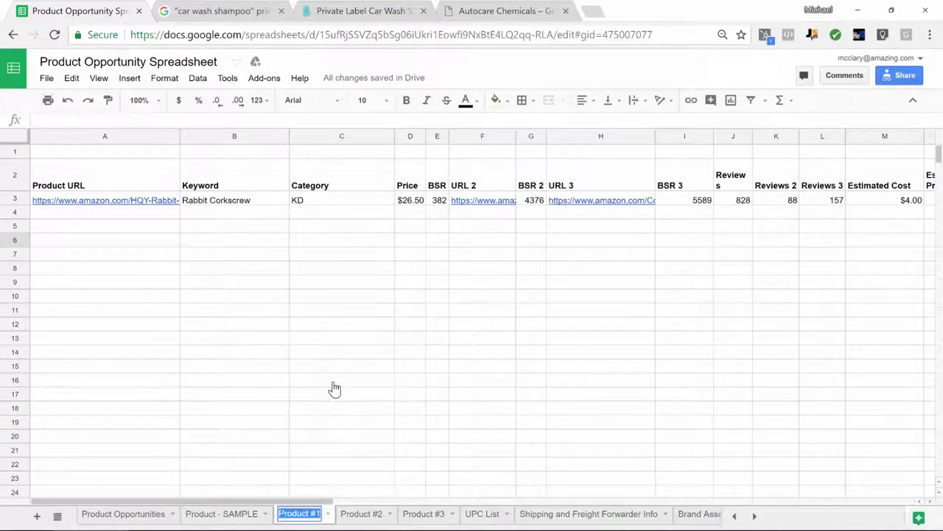
text(Car Wash)
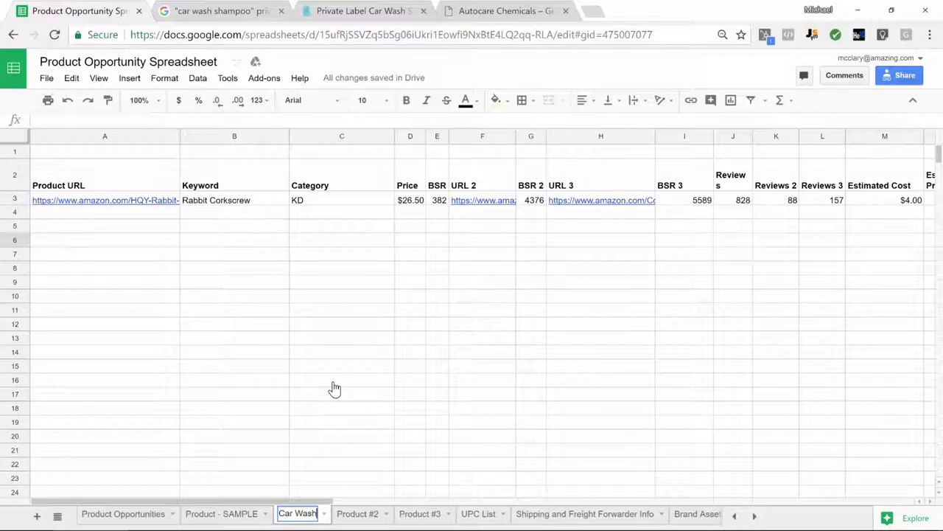
text( Shampoo)
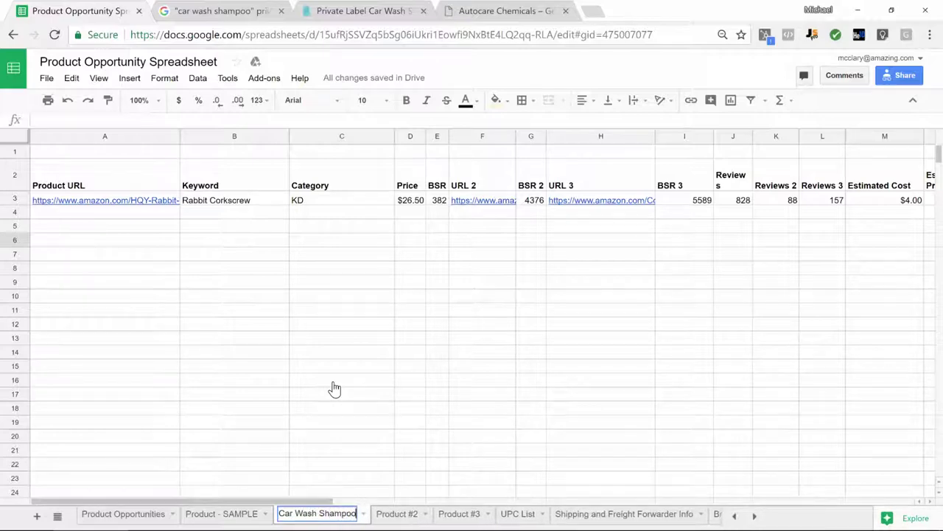
click(373, 327)
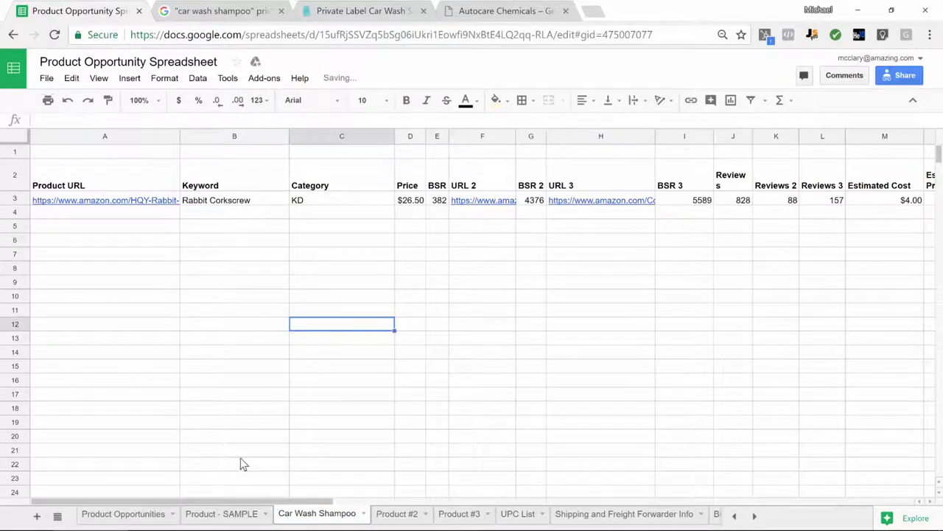
- Select and copy the car wash shampoo row A6:M6 on Product Opportunities
click(134, 514)
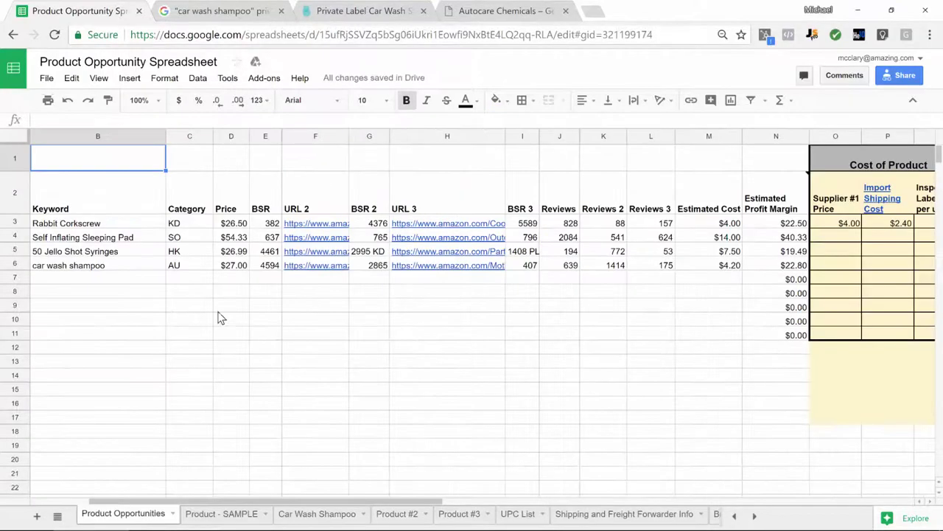
click(198, 280)
key(Up)
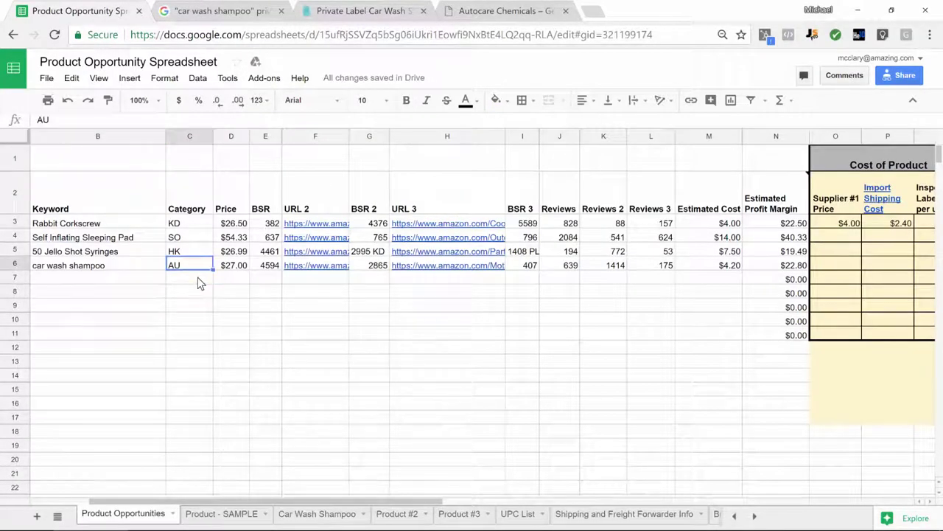
key(Left)
key(Left)
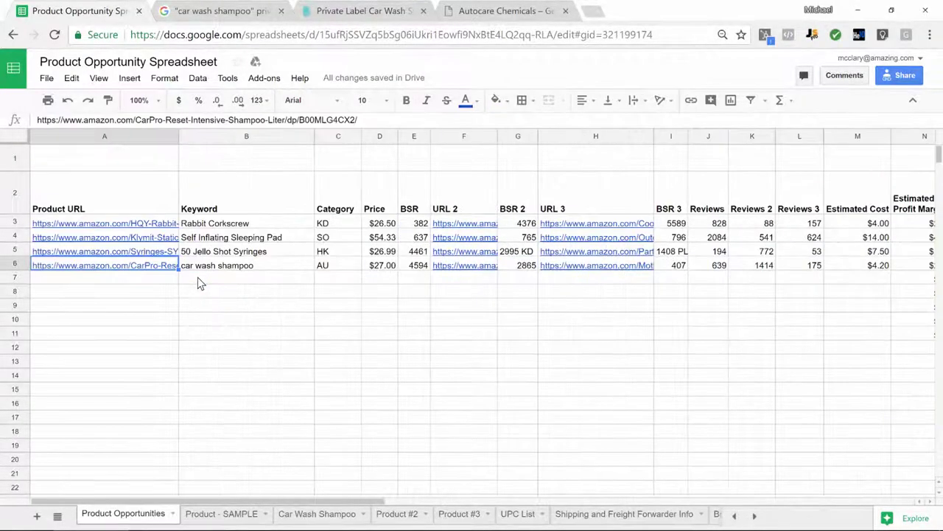
key(shift+Right)
key(shift+Right)
key(shift+Right)
key(shift+Right)
key(shift+Right)
key(shift+Right)
key(shift+Right)
key(shift+Right)
key(shift+Right)
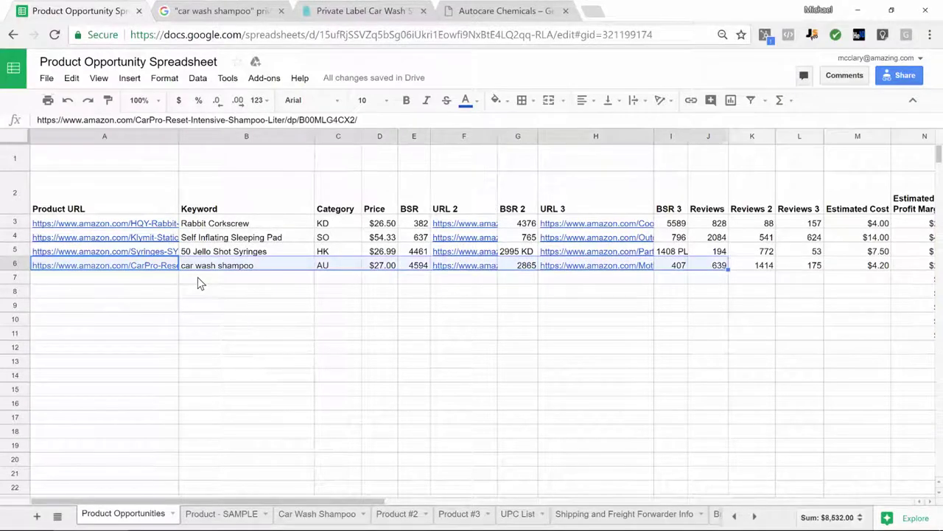
key(shift+Right)
key(shift+Right)
key(shift+Right)
key(shift+Right)
key(shift+Right)
key(shift+Left)
key(shift+Left)
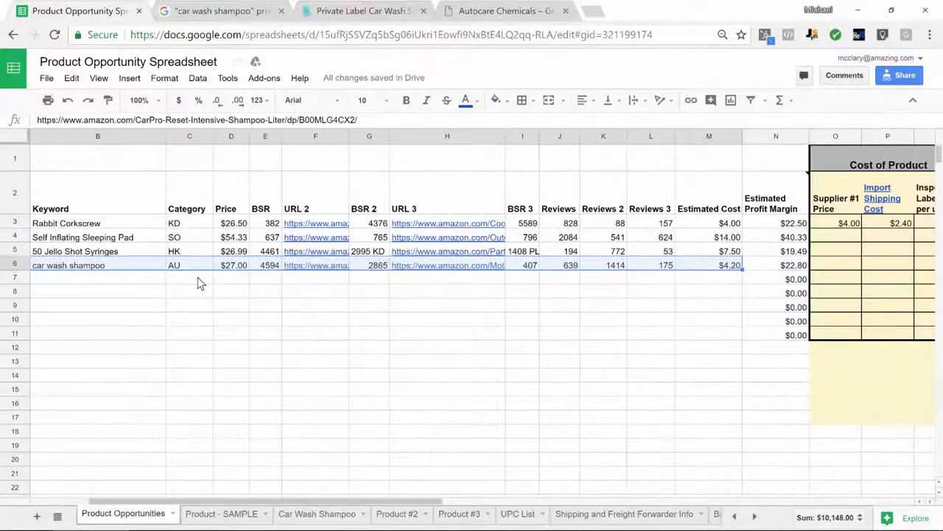
key(ctrl+c)
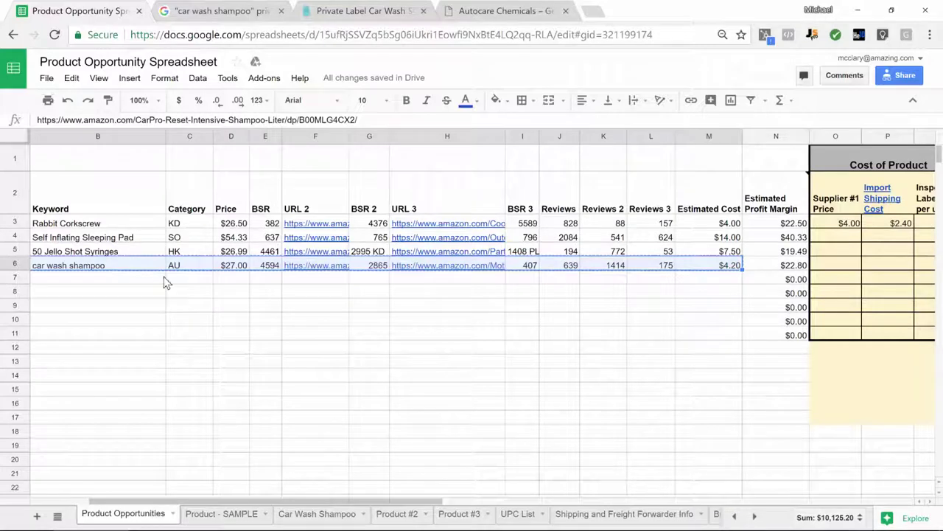
- Paste the row into cell A4 of the Car Wash Shampoo sheet
click(286, 517)
click(144, 219)
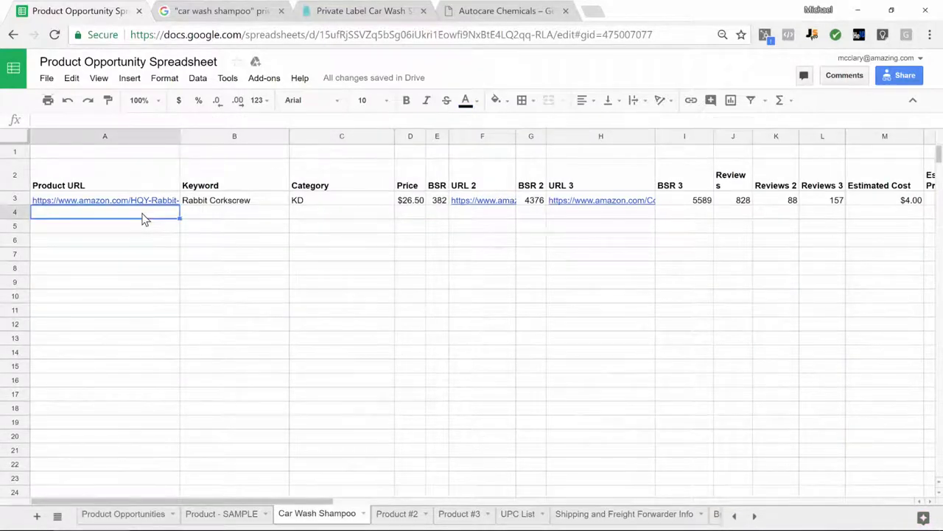
key(ctrl+v)
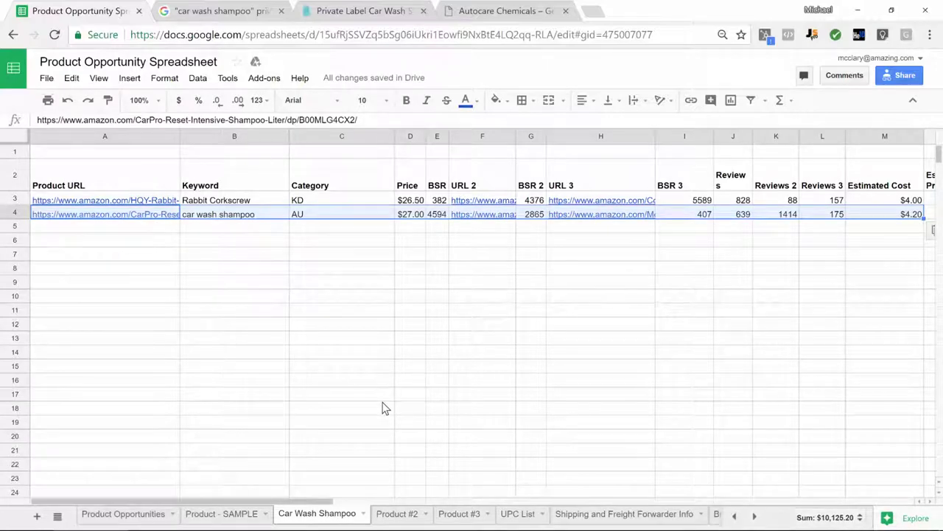
click(559, 345)
- Check the Filling Factory Supplier #1 name, contact fields and website link
key(Right)
key(Right)
key(Right)
key(Right)
key(Right)
key(Right)
key(Right)
key(Right)
key(Right)
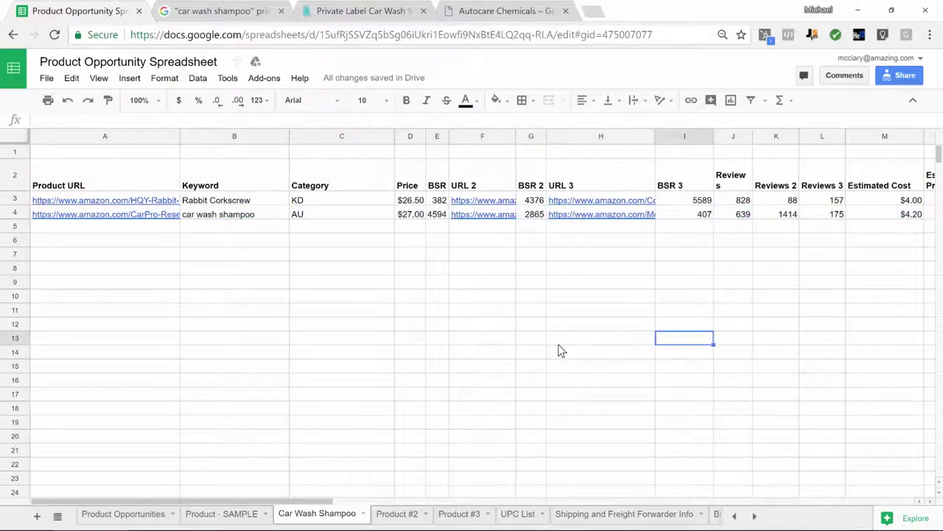
key(Right)
key(Right)
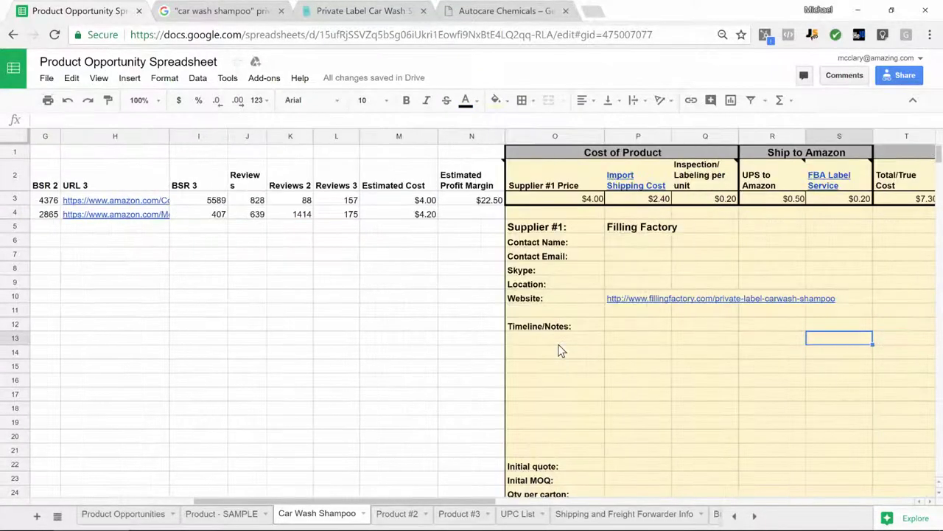
click(631, 230)
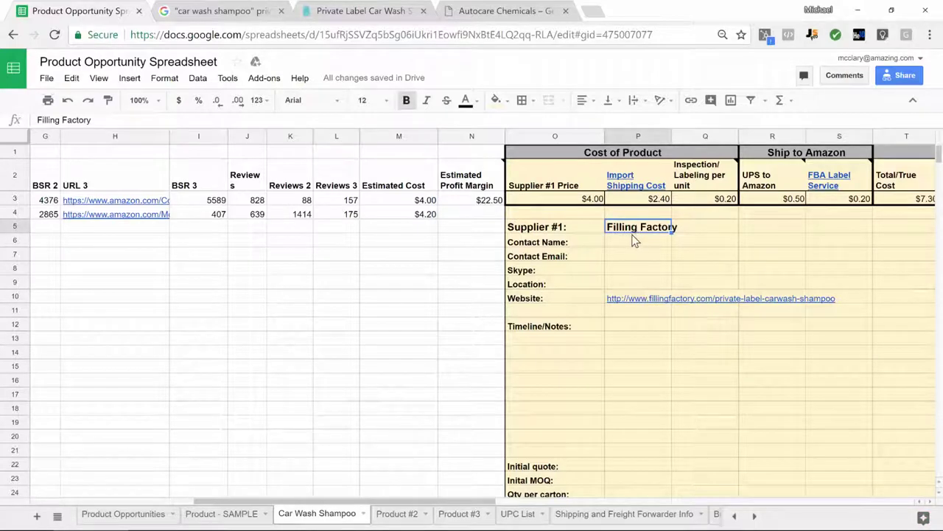
click(632, 276)
key(Down)
key(Down)
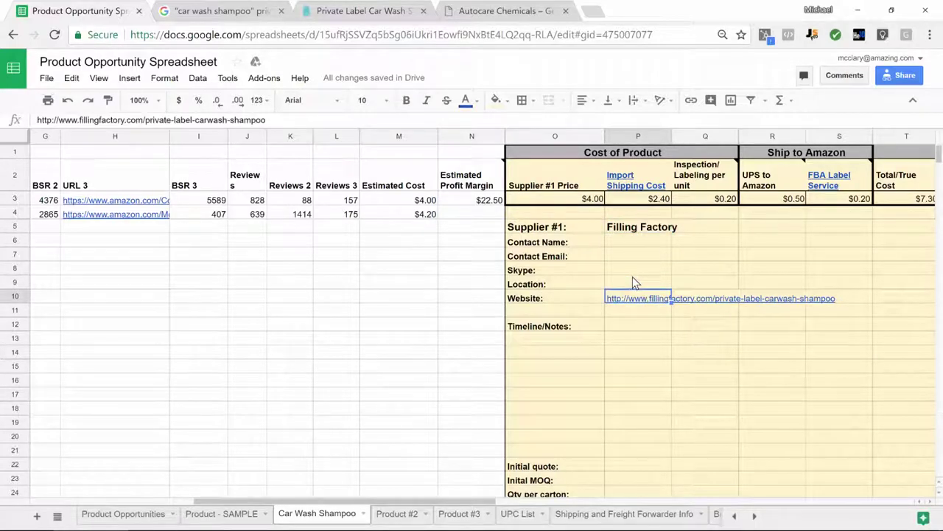
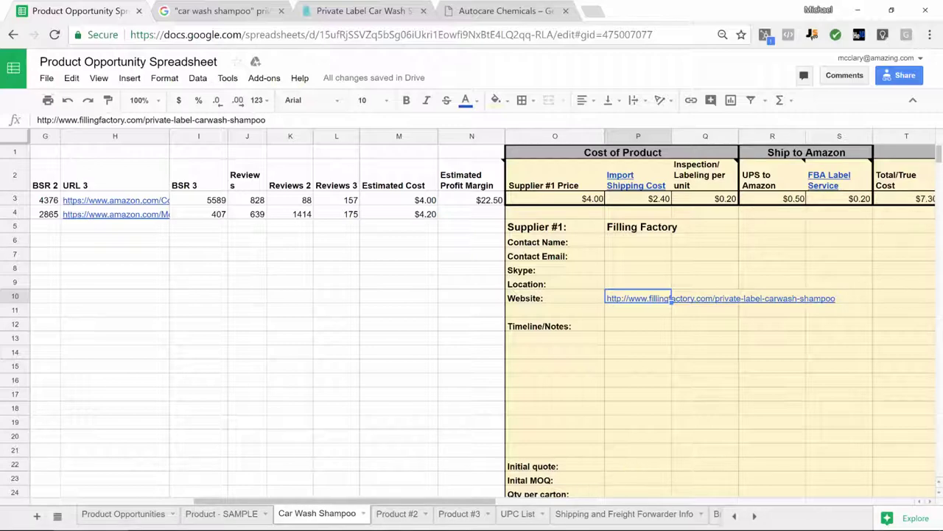
- Review the Pearl Waterless site down to its footer and highlight the registered office address
click(461, 525)
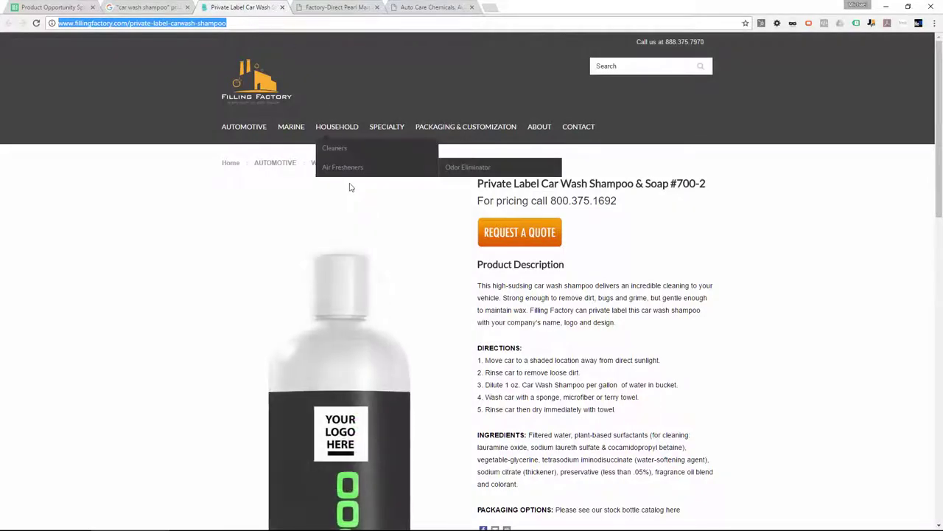
click(331, 8)
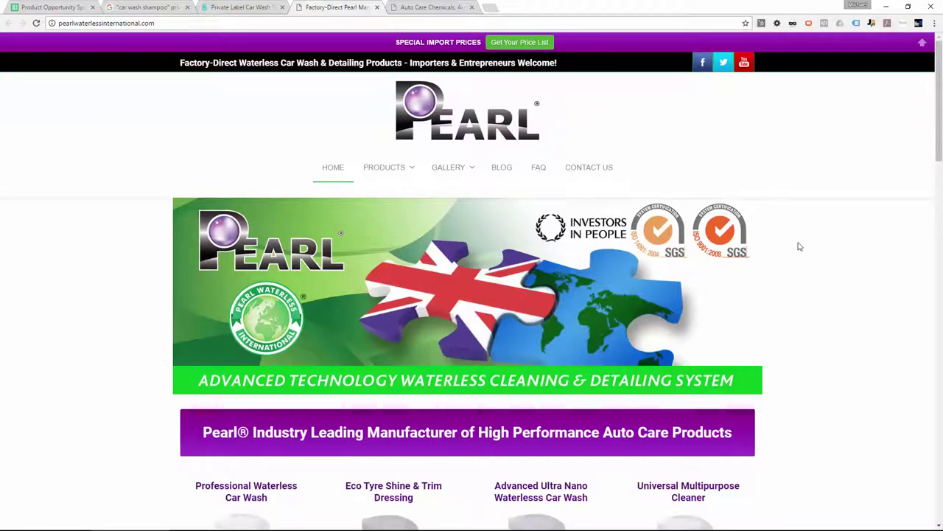
scroll(800, 264, down, 3)
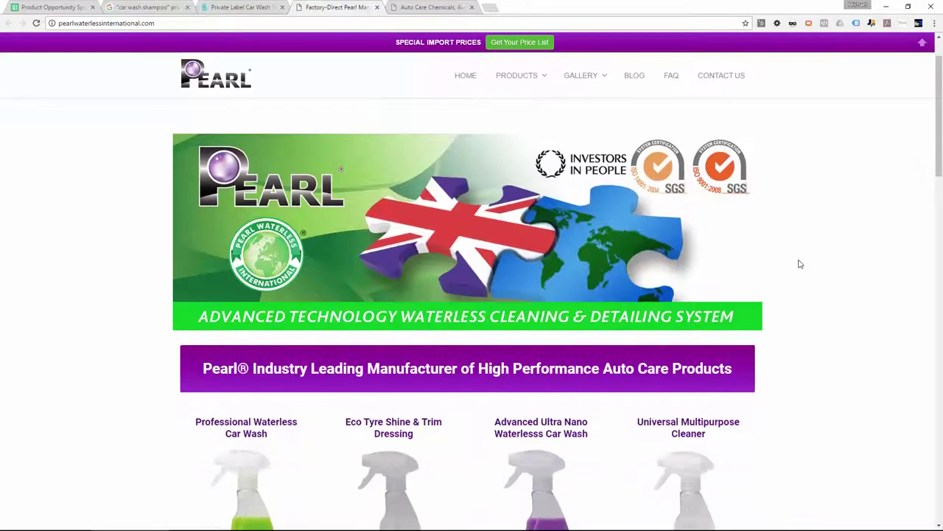
scroll(800, 264, down, 5)
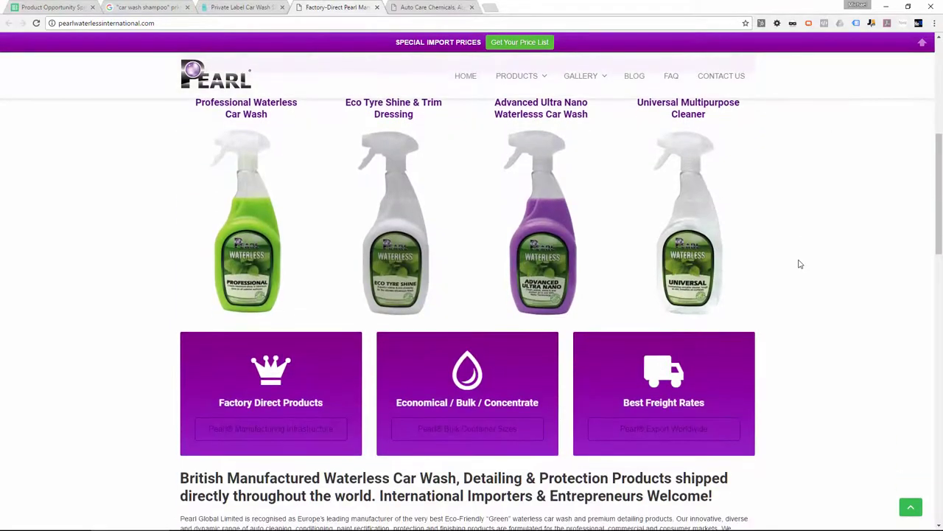
scroll(800, 264, down, 8)
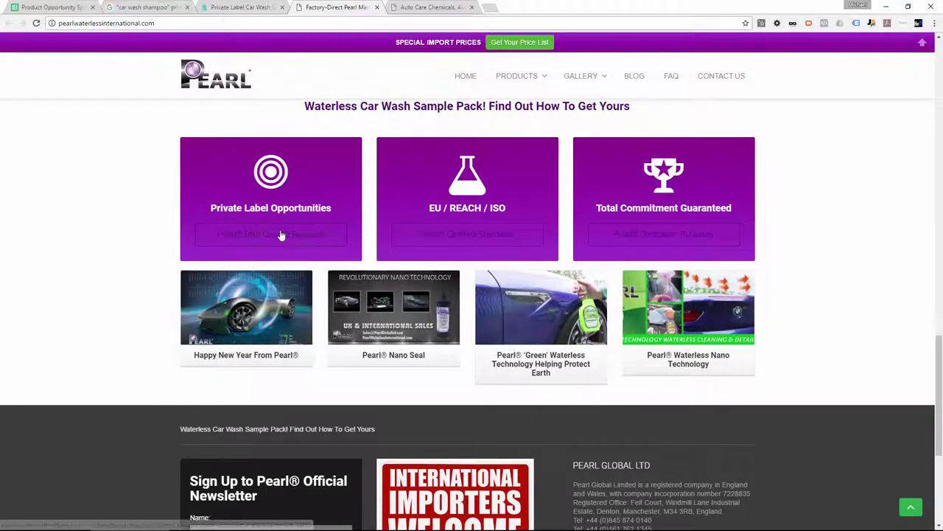
scroll(817, 306, down, 3)
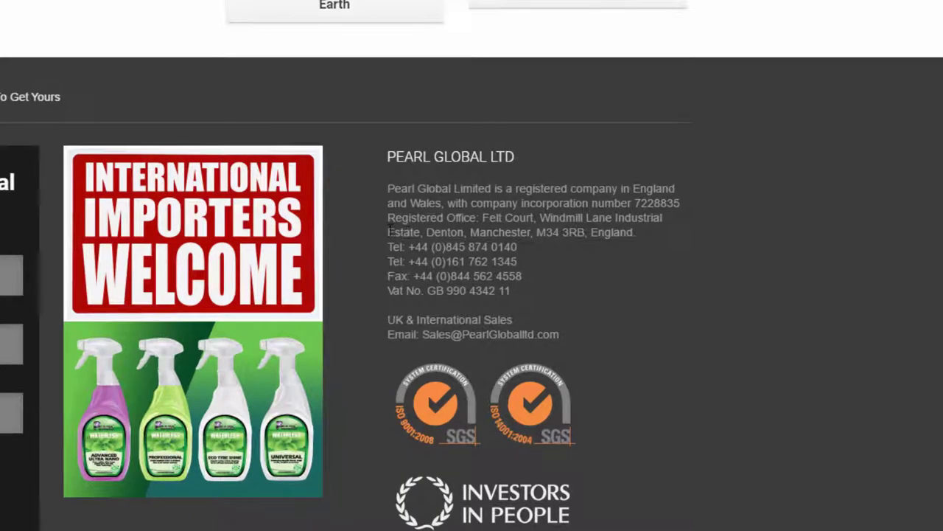
drag(391, 230, 641, 235)
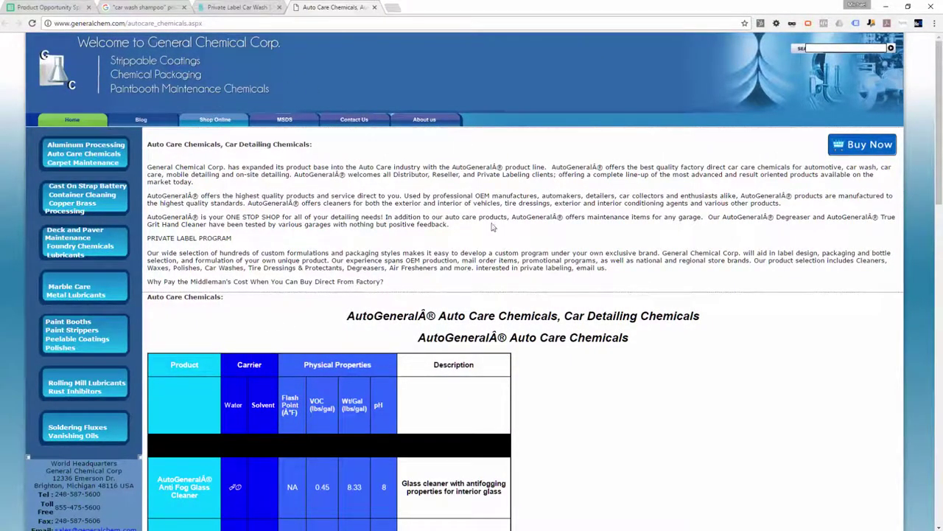
- Read General Chemical's PRIVATE LABEL PROGRAM and chemicals table, then return to the Product Opportunity spreadsheet
drag(234, 238, 148, 237)
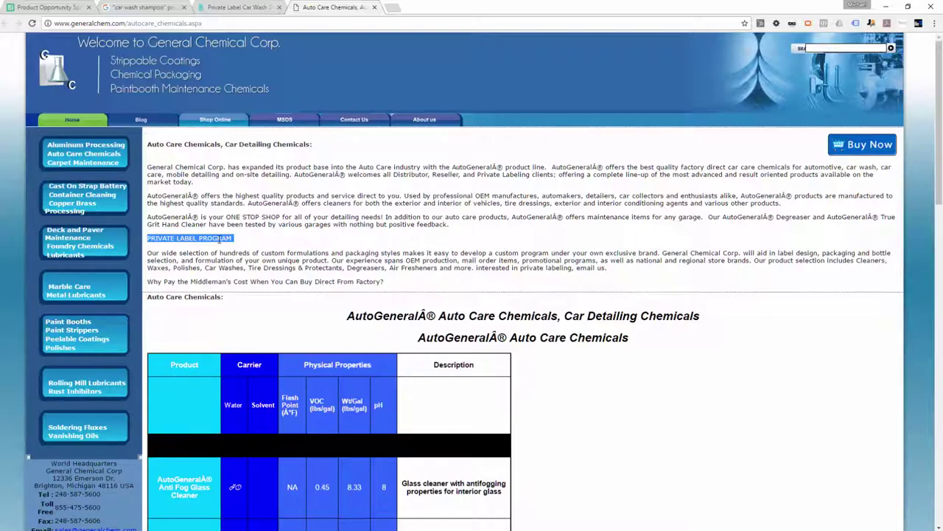
scroll(430, 279, down, 2)
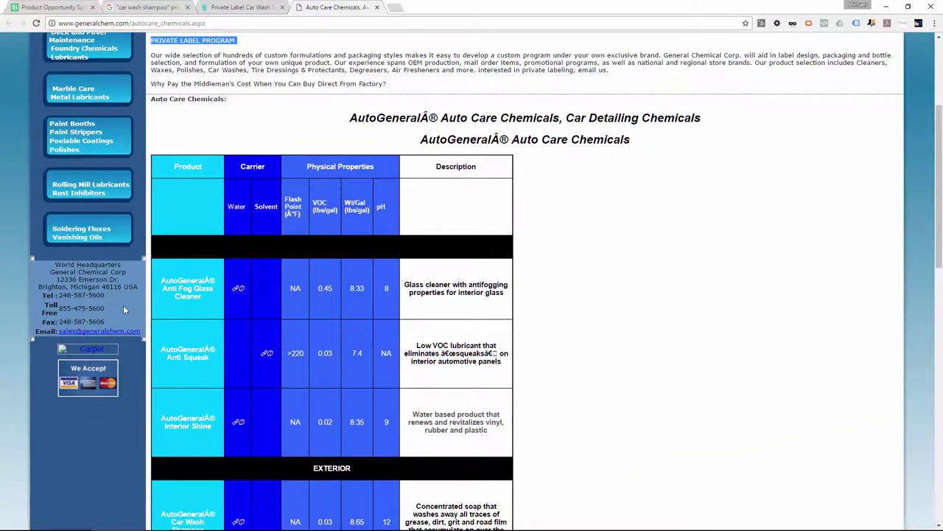
click(229, 23)
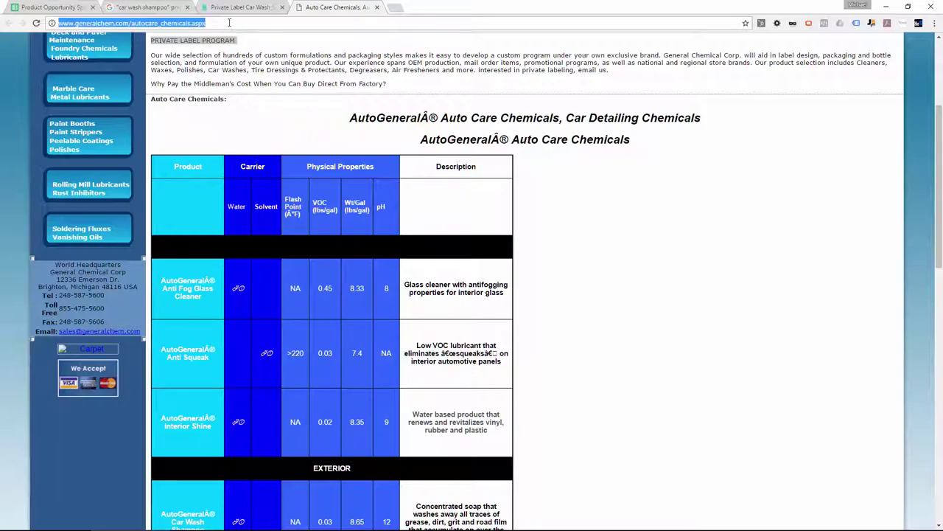
click(52, 6)
click(390, 159)
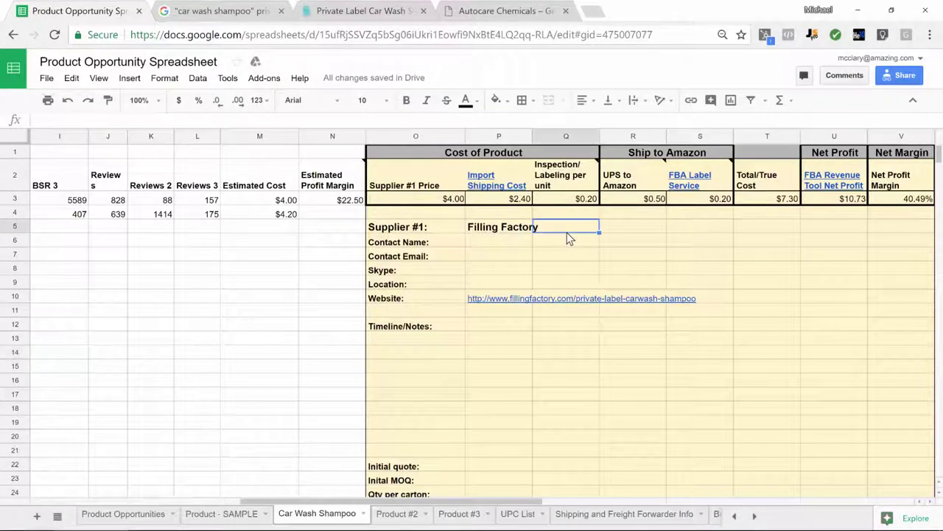
- Move through the Supplier #2 name, contact and Location cells
key(Right)
key(Right)
key(Right)
key(Right)
key(Right)
key(Right)
key(Right)
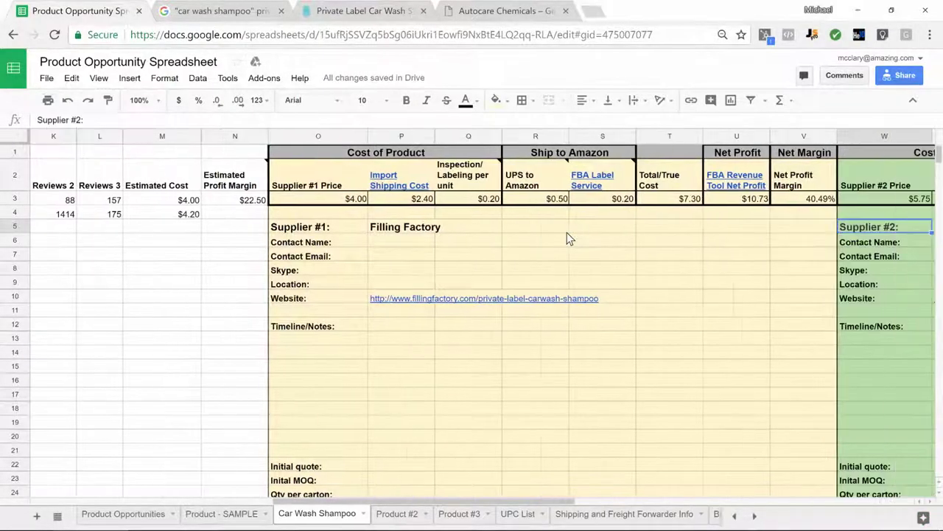
key(Right)
key(Right)
key(Right)
key(Left)
key(Left)
key(Left)
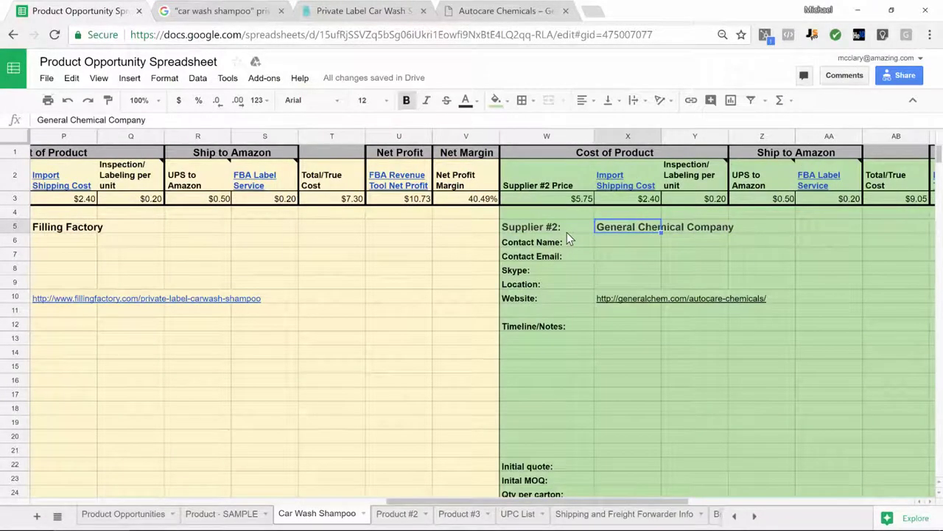
key(Down)
key(Down)
key(Down)
key(Down)
key(Down)
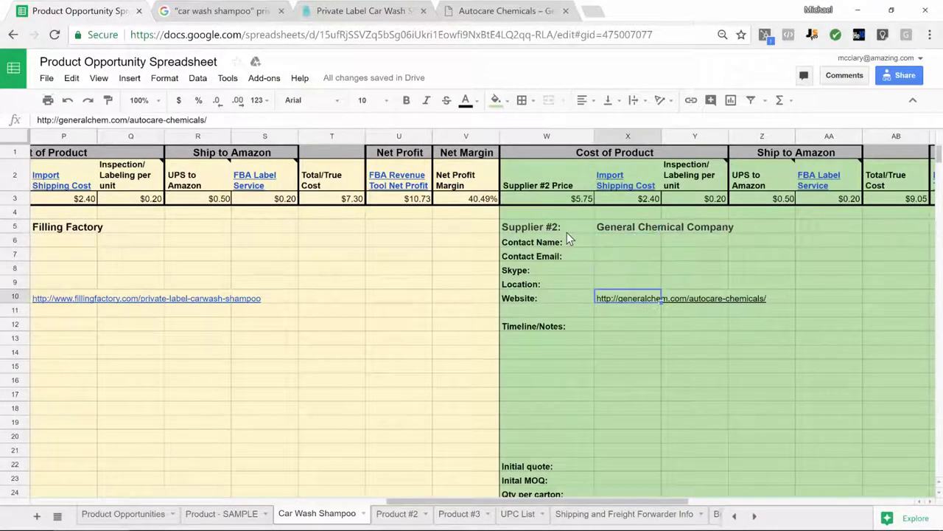
key(Up)
key(Up)
key(Up)
key(Up)
key(Down)
key(Down)
key(Down)
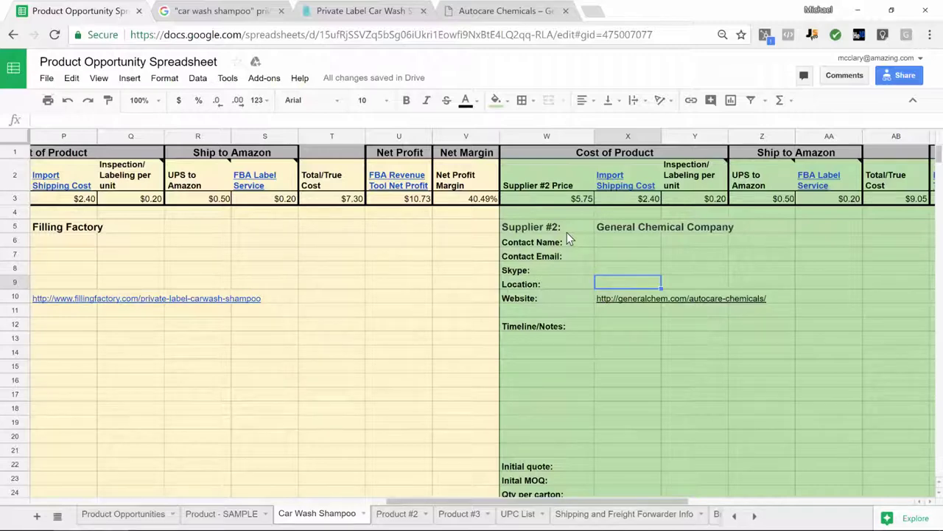
- Step through the Supplier #3 cost columns to Net Margin and select columns AE through AL
key(Right)
key(Right)
key(Right)
key(Right)
key(Right)
key(Right)
key(Right)
key(Right)
key(Right)
key(Right)
key(Right)
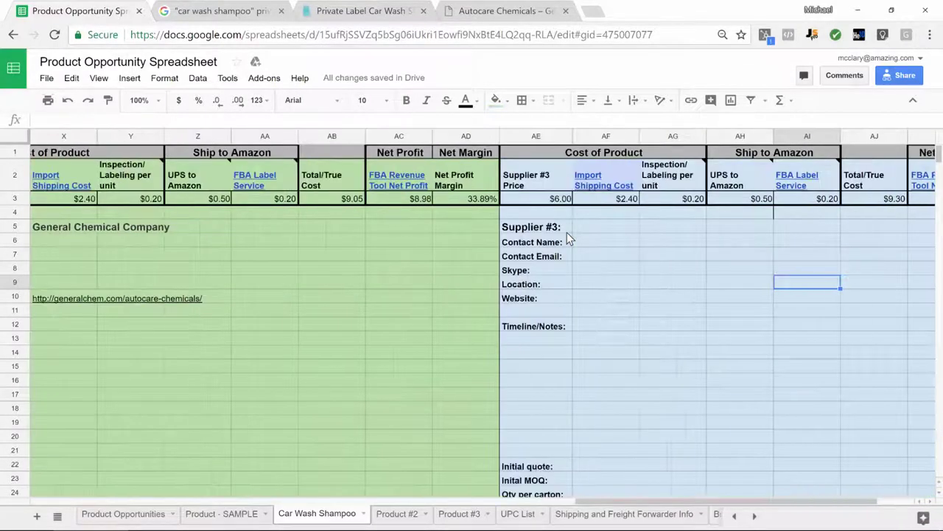
key(Left)
key(Left)
key(Right)
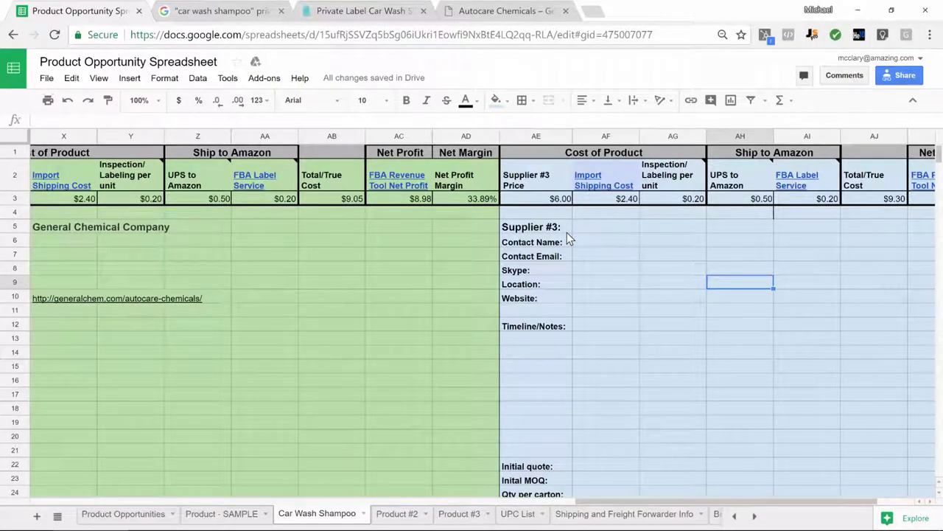
key(Right)
key(Right)
key(Right)
key(Right)
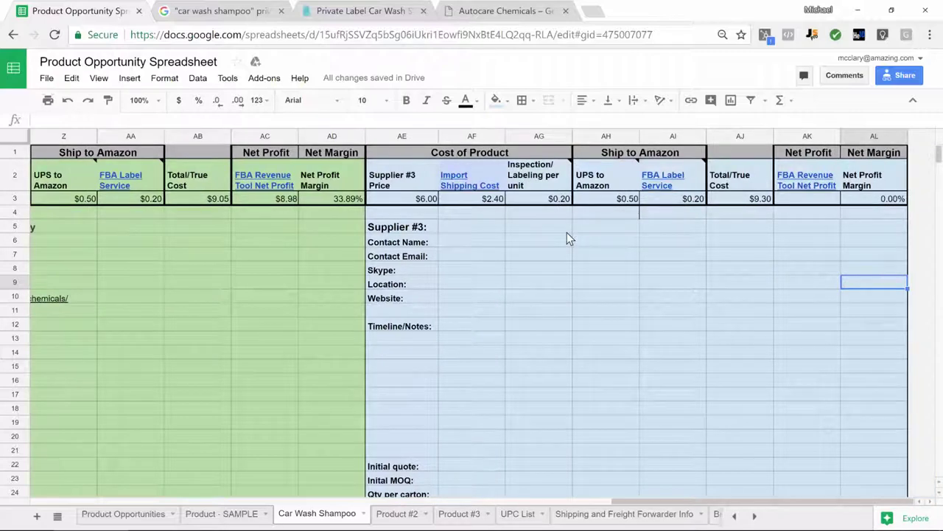
drag(413, 139, 844, 140)
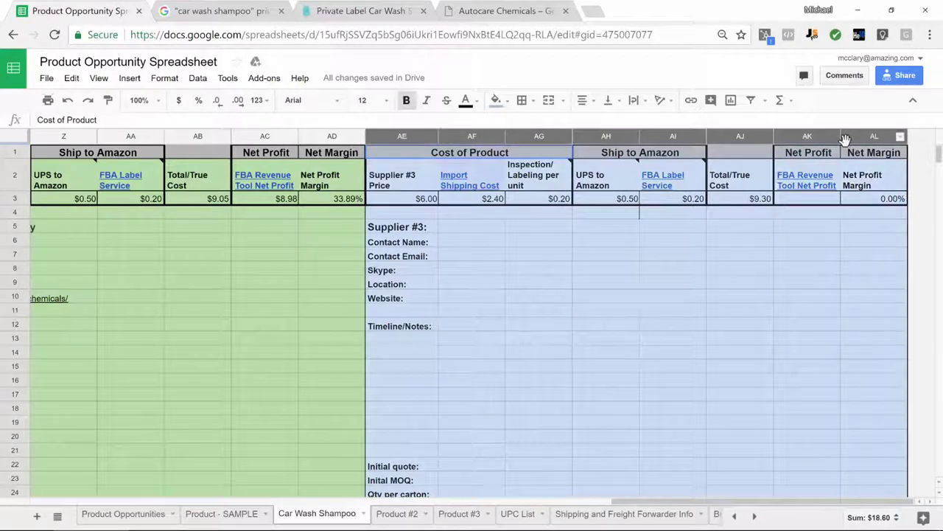
click(520, 333)
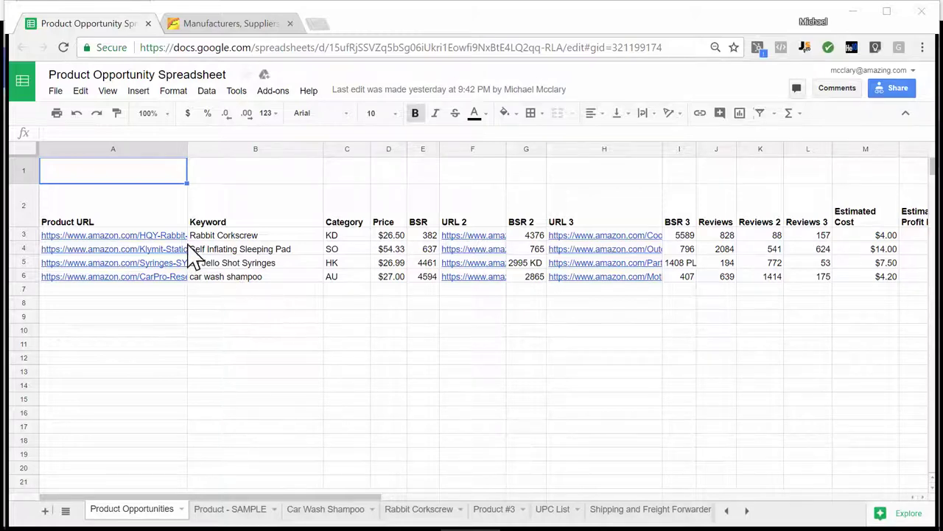
- Open the Rabbit Corkscrew Amazon page from the A3 link and return to the spreadsheet
mouse_move(169, 243)
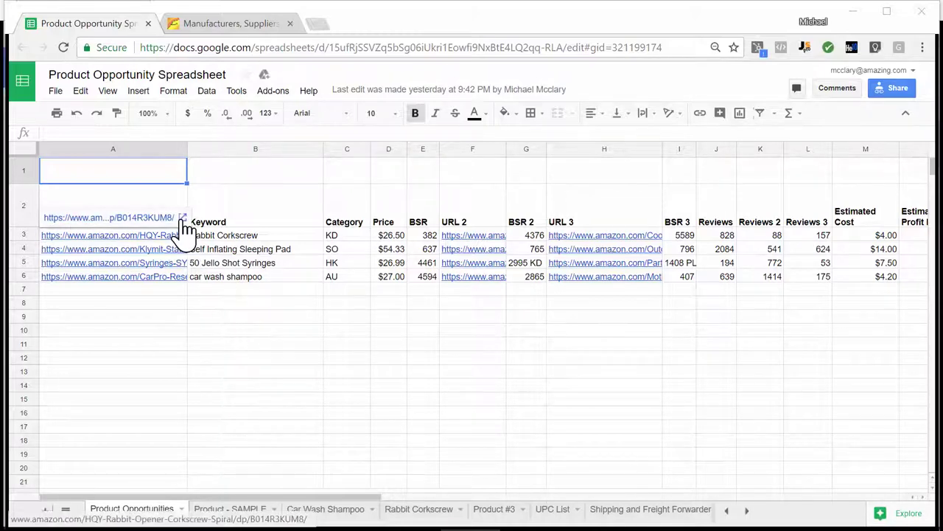
click(182, 217)
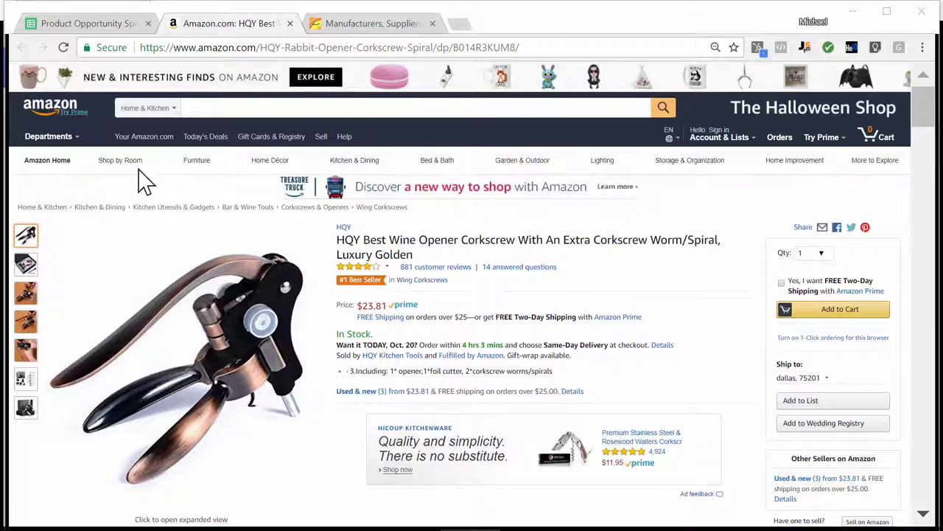
click(100, 31)
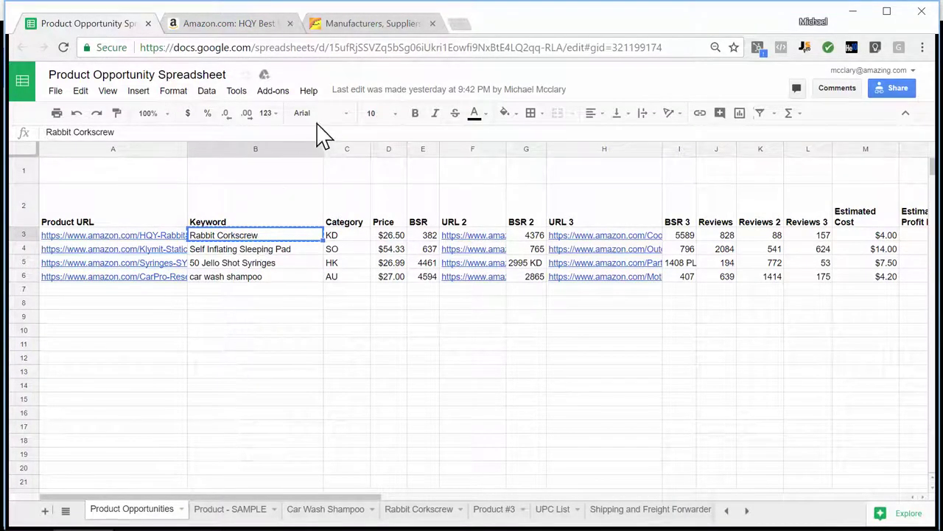
click(372, 30)
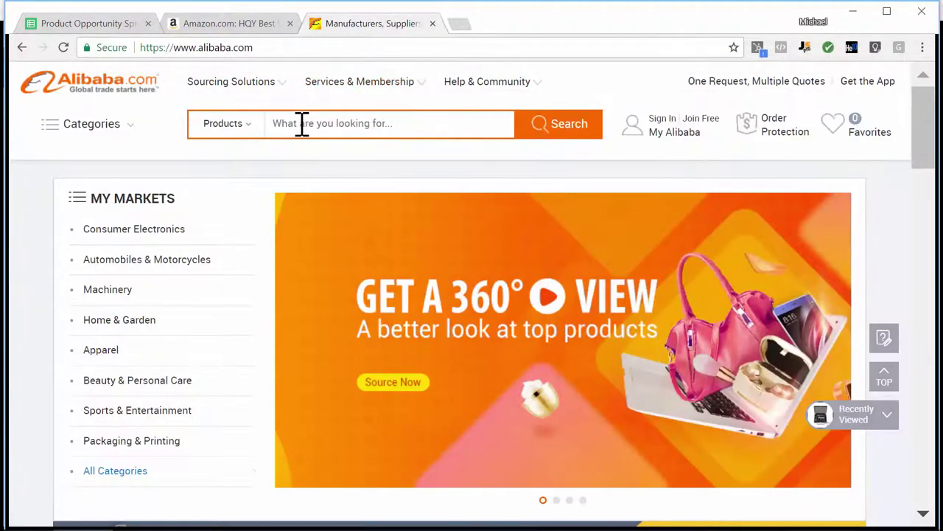
- Search Alibaba for the pasted keyword 'Rabbit Corkscrew'
click(302, 123)
text(Rabbit Corkscrew)
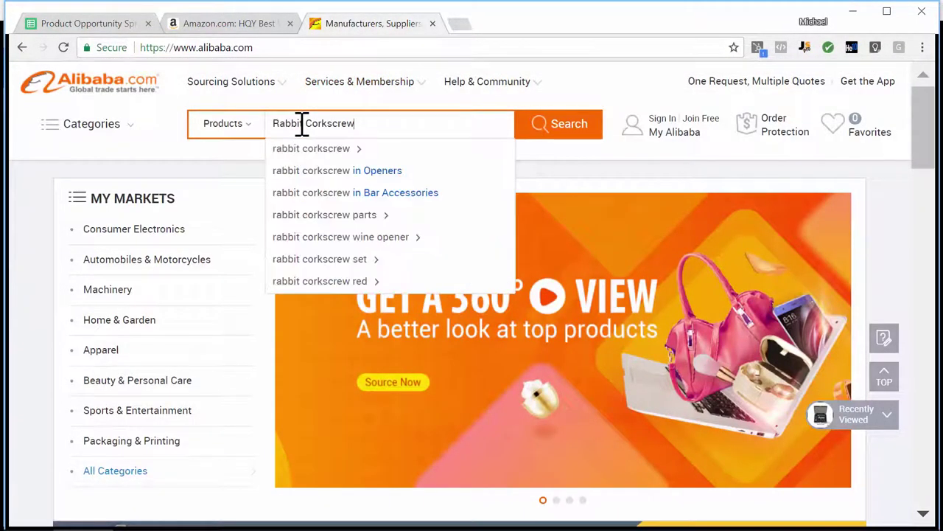
key(Return)
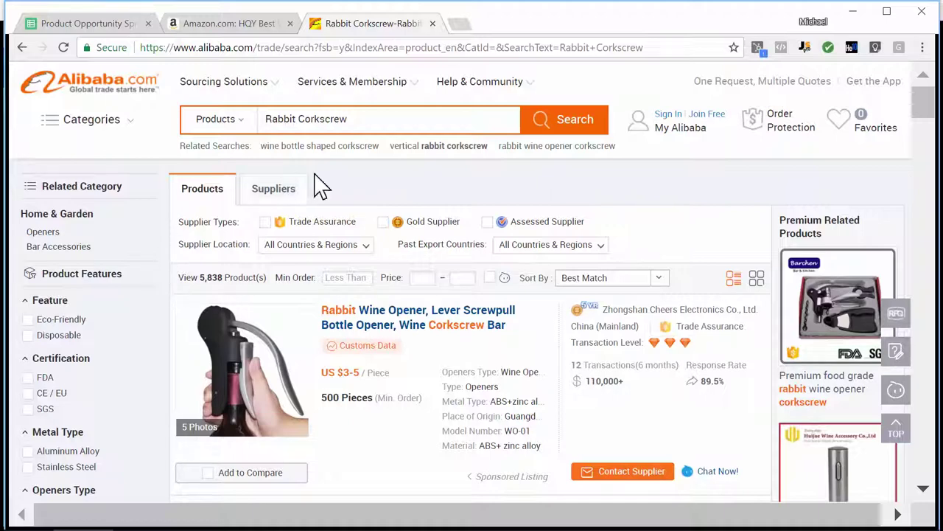
- Filter the Rabbit Corkscrew results to Gold Supplier and Assessed Supplier listings
click(387, 226)
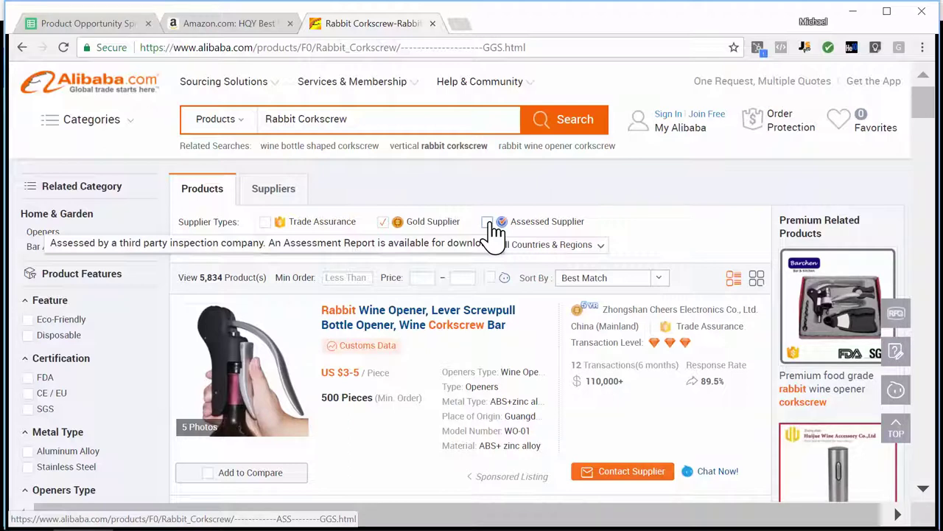
click(488, 222)
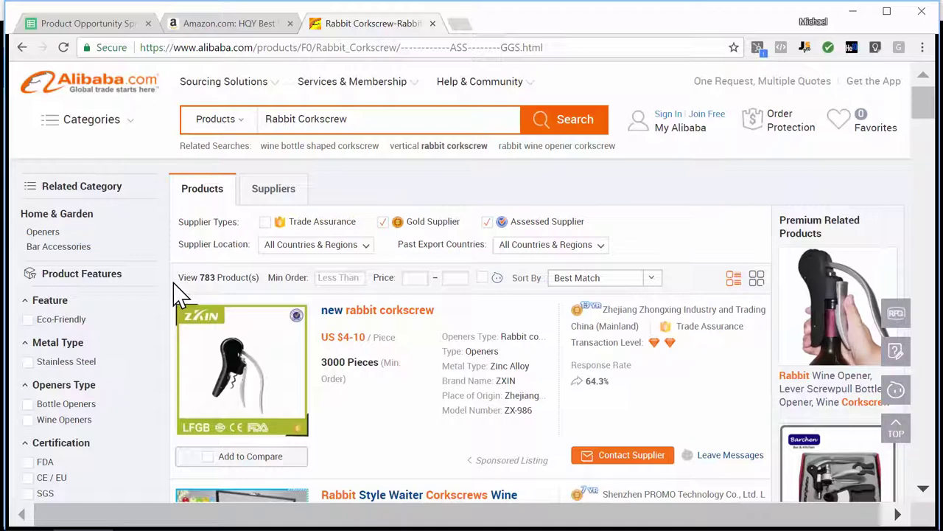
- Preview the Rabbit Style Waiter Corkscrews listing, then open the Bulk Production Novelty listing
scroll(927, 125, down, 2)
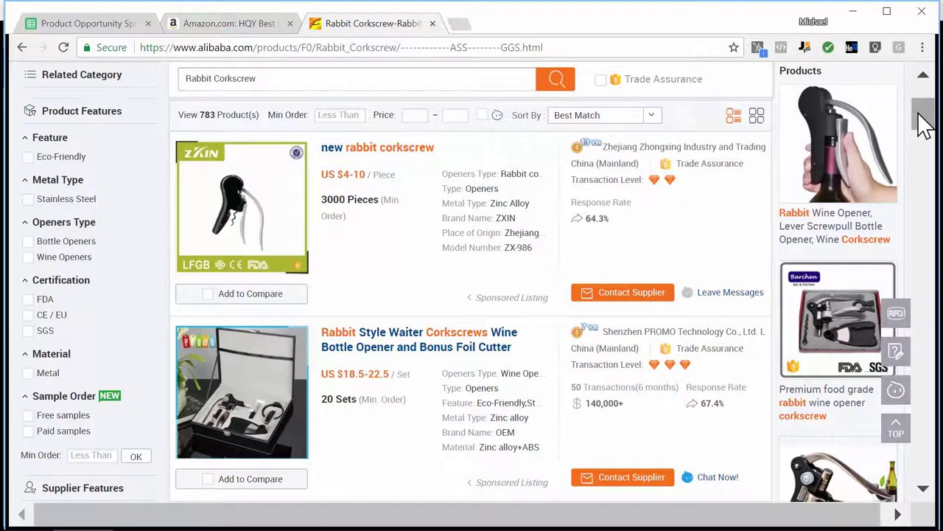
drag(925, 125, 923, 133)
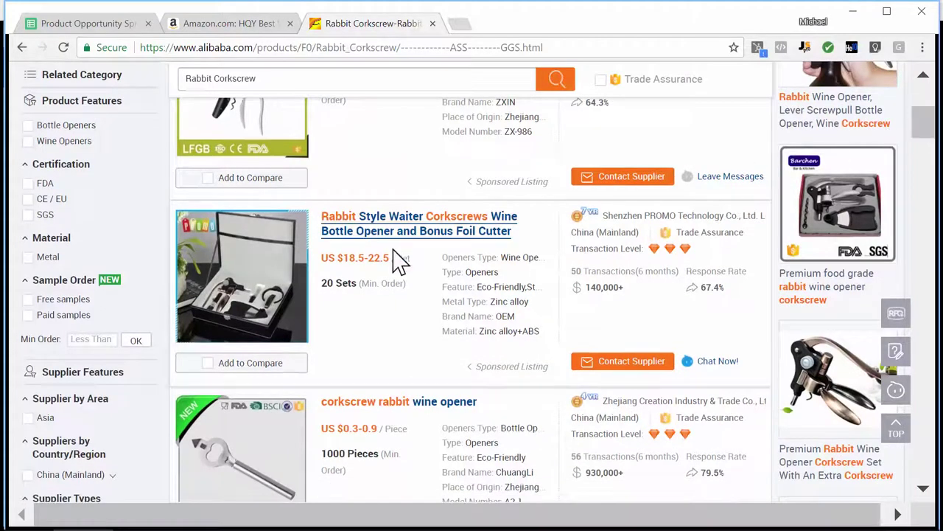
click(231, 298)
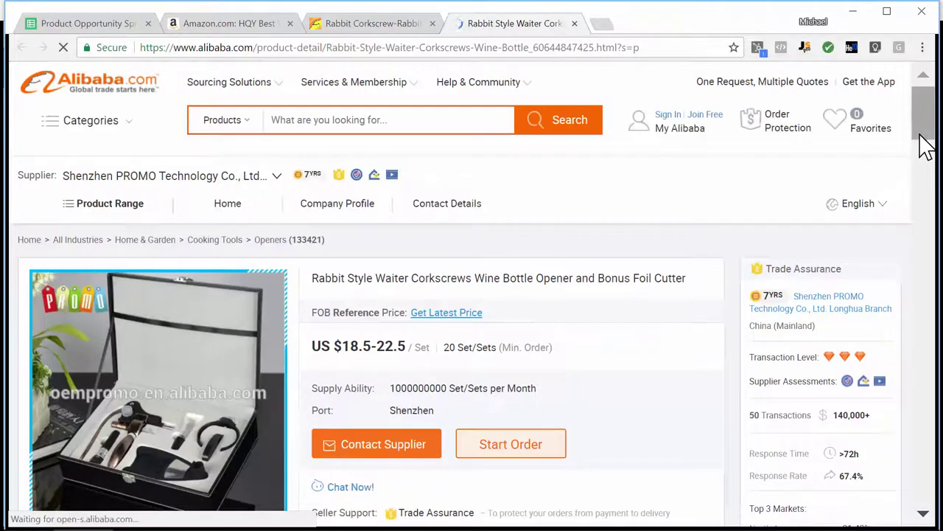
scroll(927, 155, down, 2)
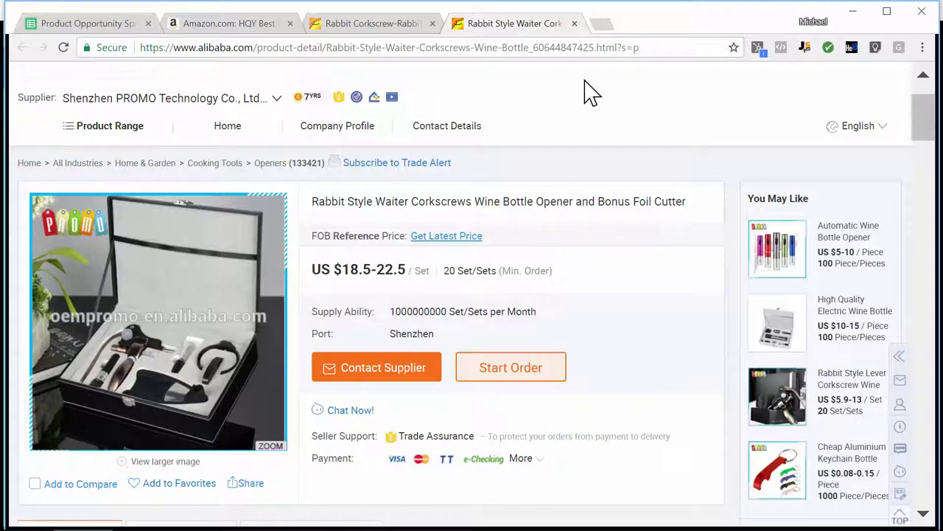
click(574, 23)
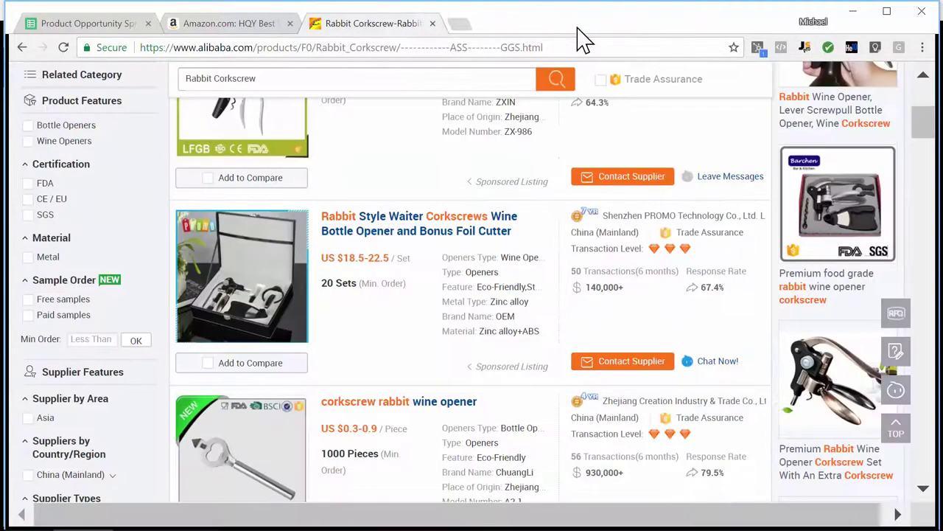
drag(933, 135, 932, 164)
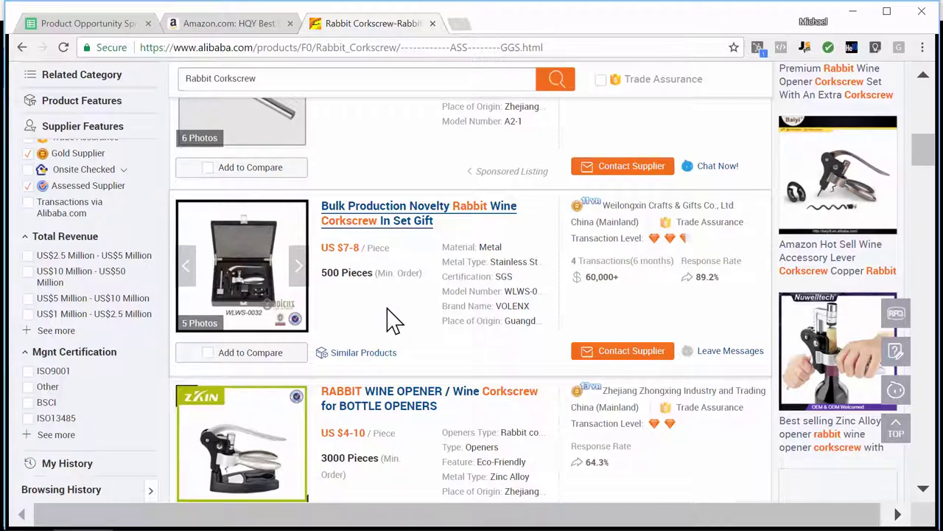
click(336, 218)
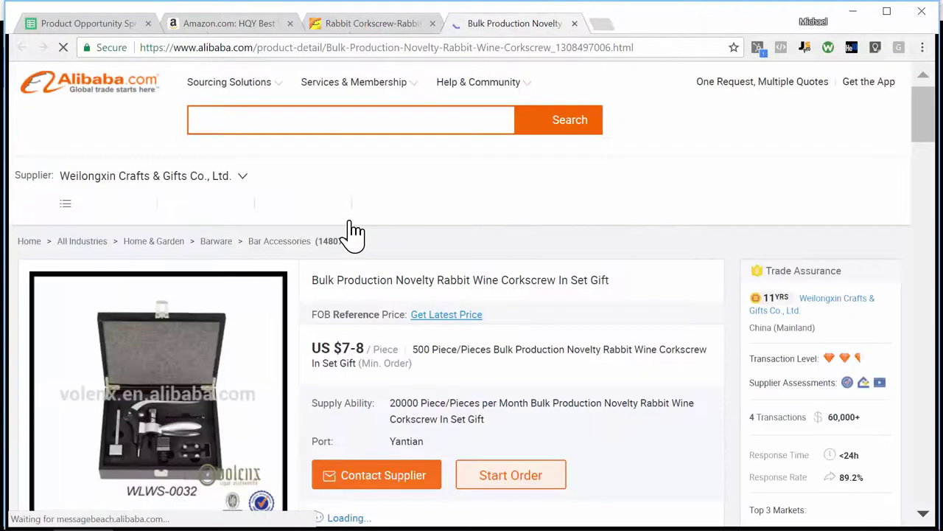
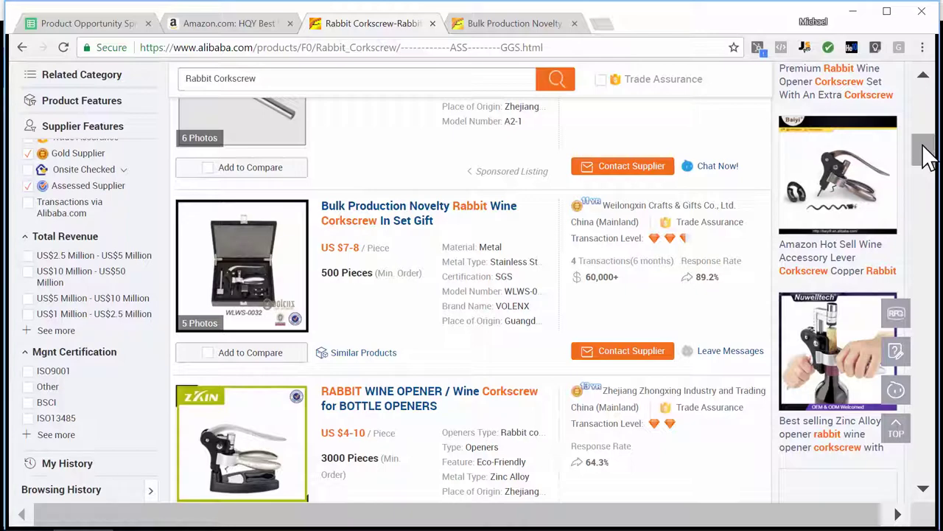
- Open the $5.9-13 Rabbit Style Lever Corkscrew listing in a new tab, then view Amazon's HQY corkscrew
drag(927, 155, 914, 188)
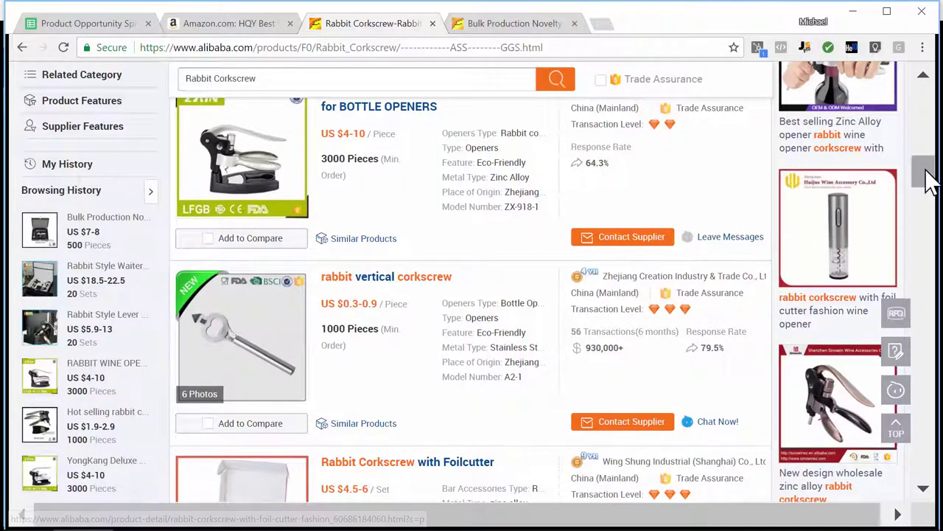
drag(927, 171, 931, 253)
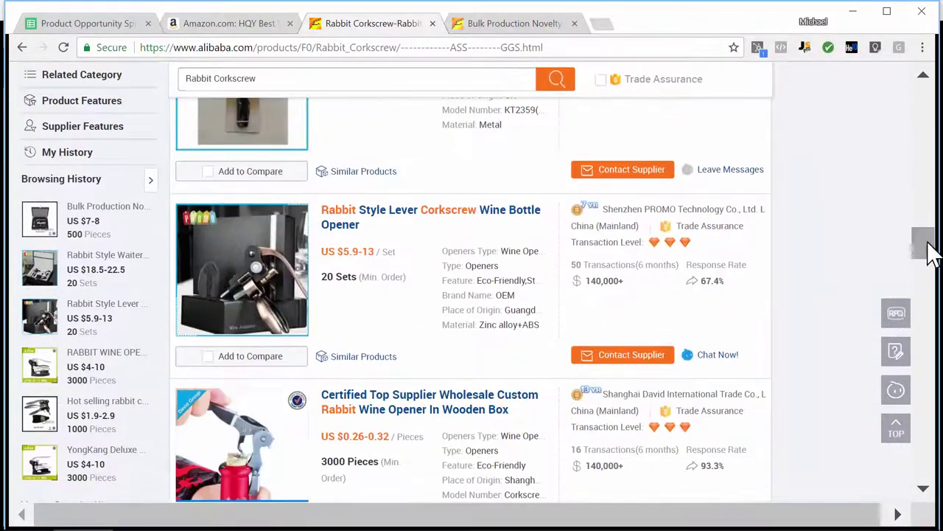
click(265, 295)
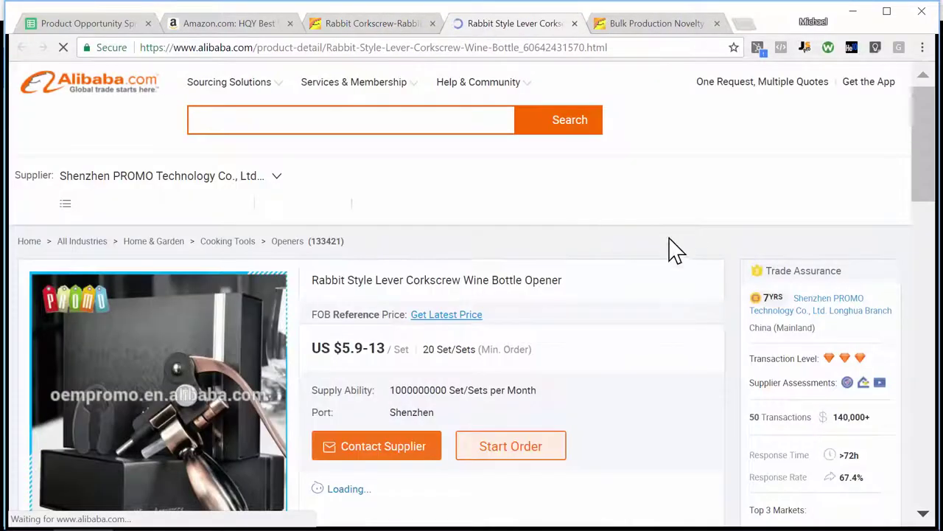
mouse_move(248, 385)
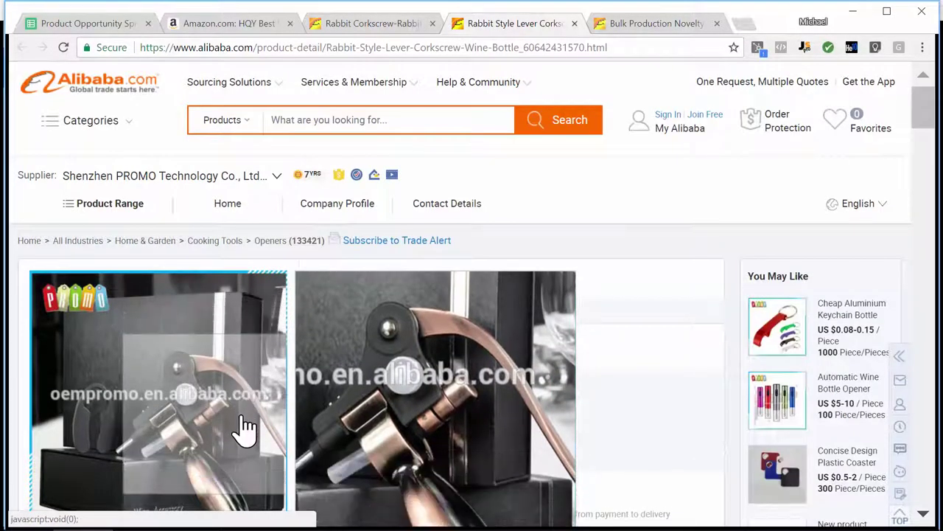
click(244, 25)
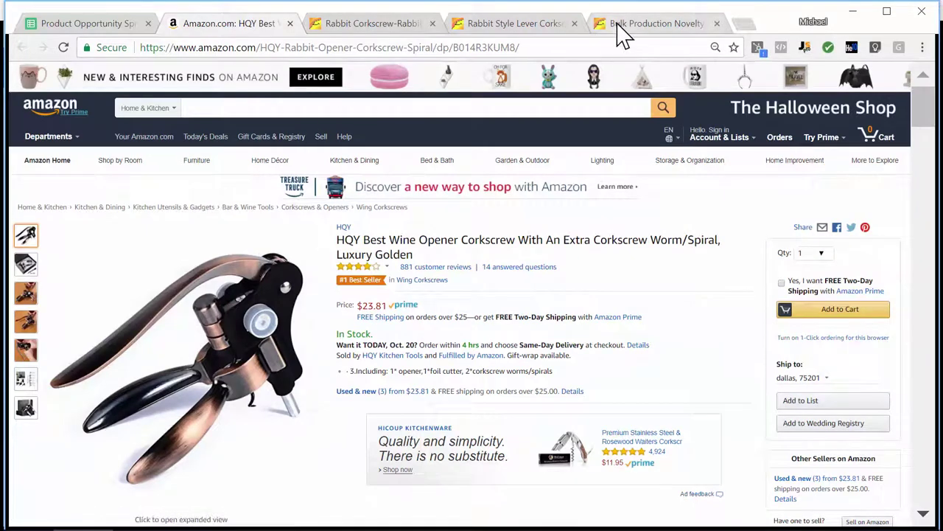
- Return to the Alibaba Rabbit Style Lever Corkscrew page at $5.9-13 per set
click(531, 26)
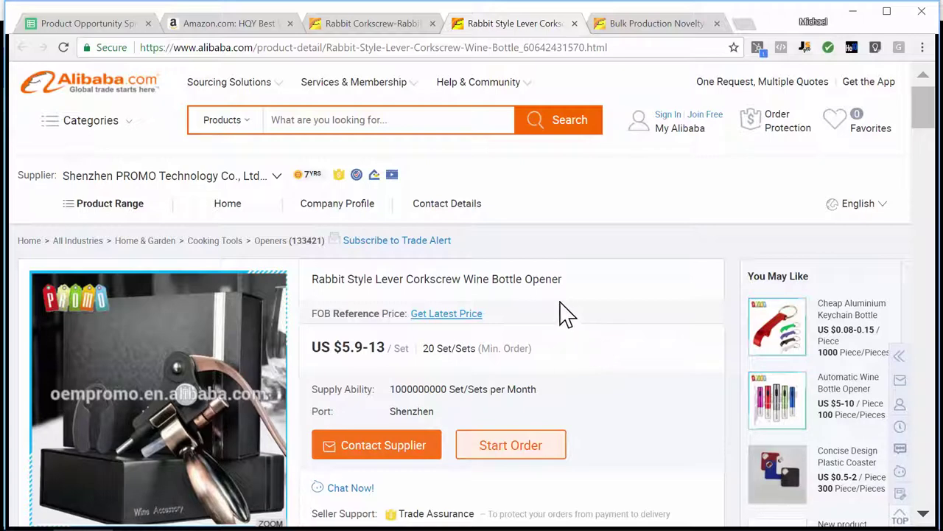
- Go back to the Rabbit Corkscrew results and scroll to the $1.9-2.9 Hot selling rabbit corkscrew
click(378, 31)
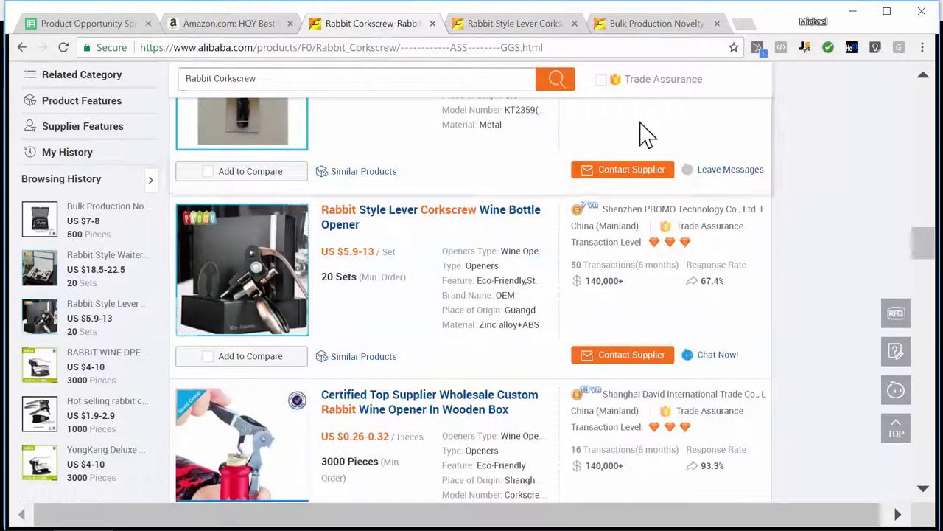
drag(924, 246, 880, 280)
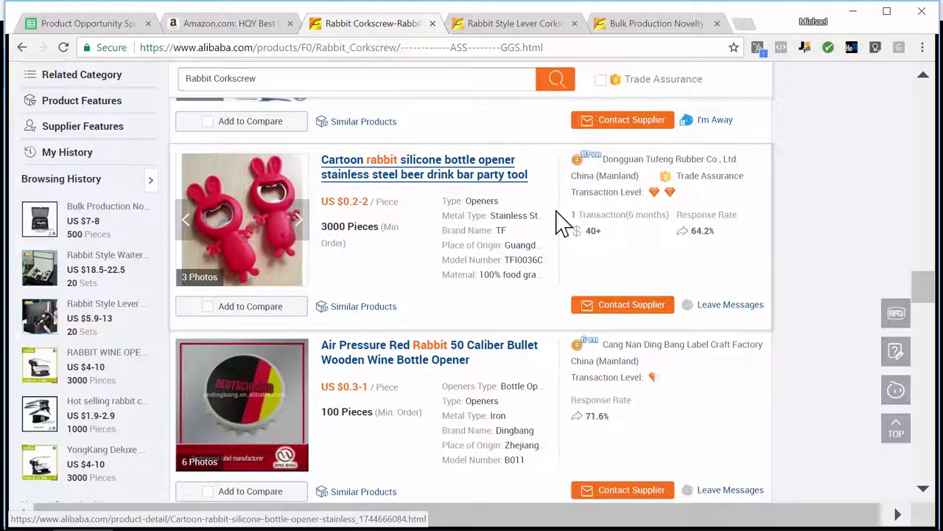
drag(926, 289, 926, 382)
scroll(920, 398, down, 7)
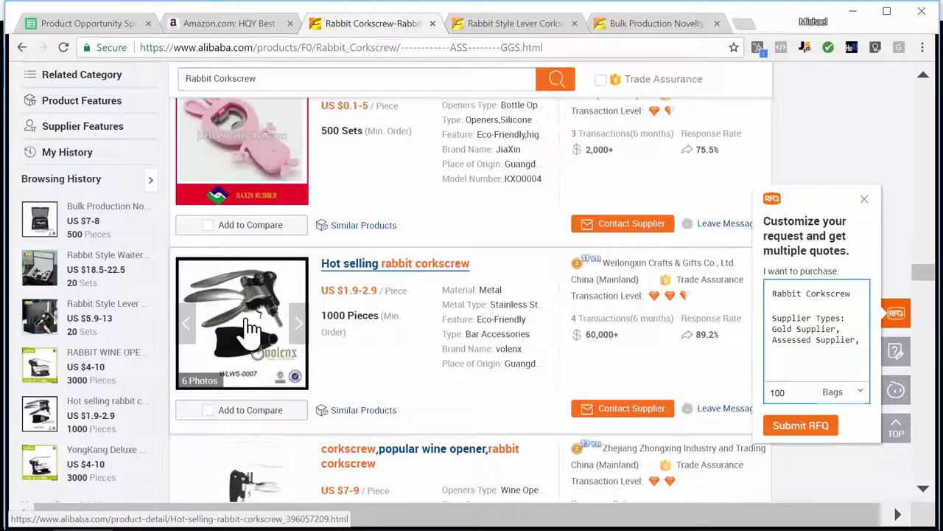
- Open the Weilongxin Hot selling rabbit corkscrew page and browse its photos and product details
click(248, 327)
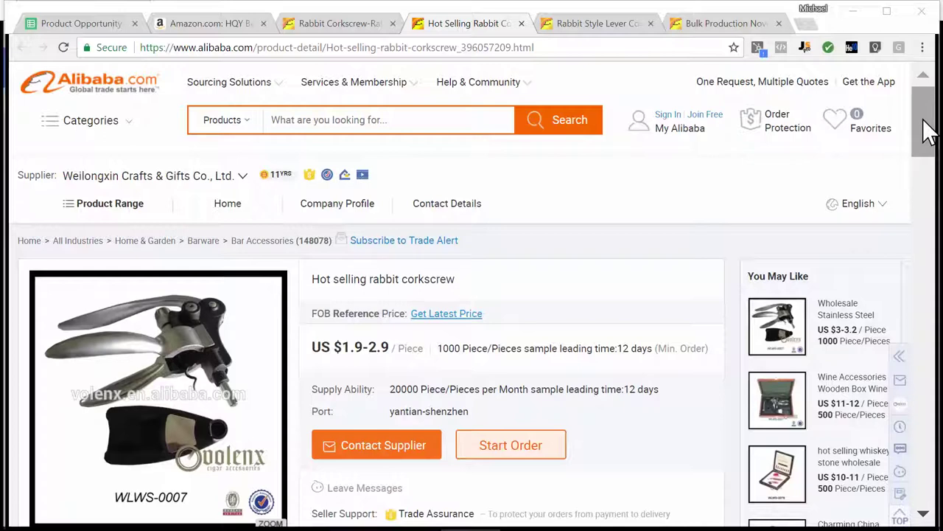
drag(930, 131, 926, 153)
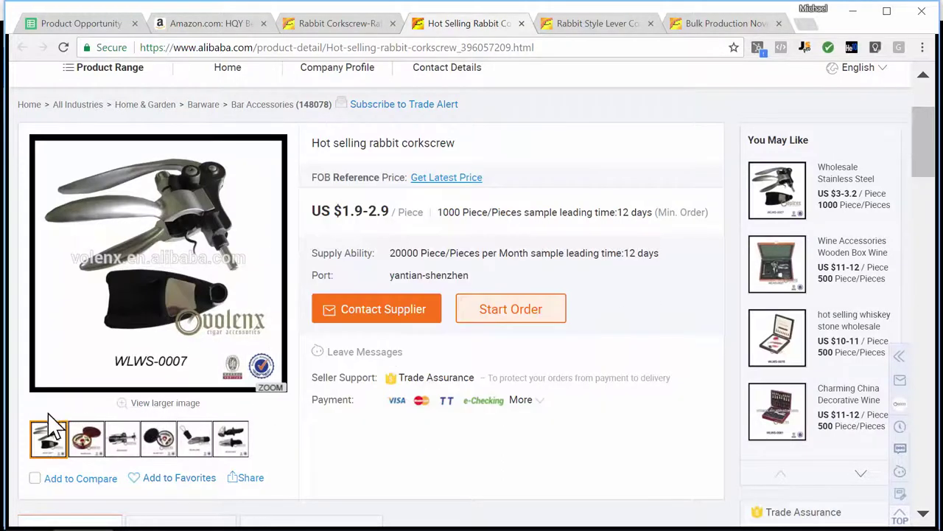
mouse_move(88, 446)
mouse_move(52, 446)
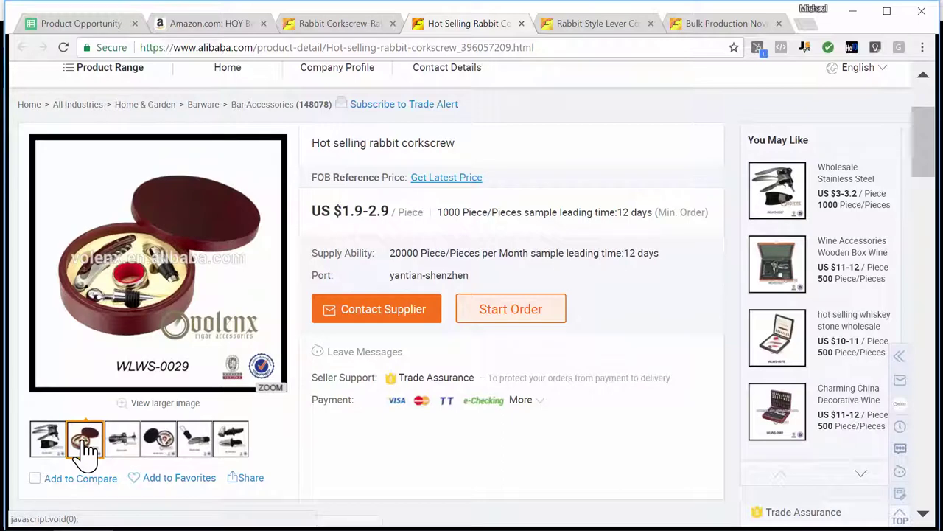
mouse_move(121, 447)
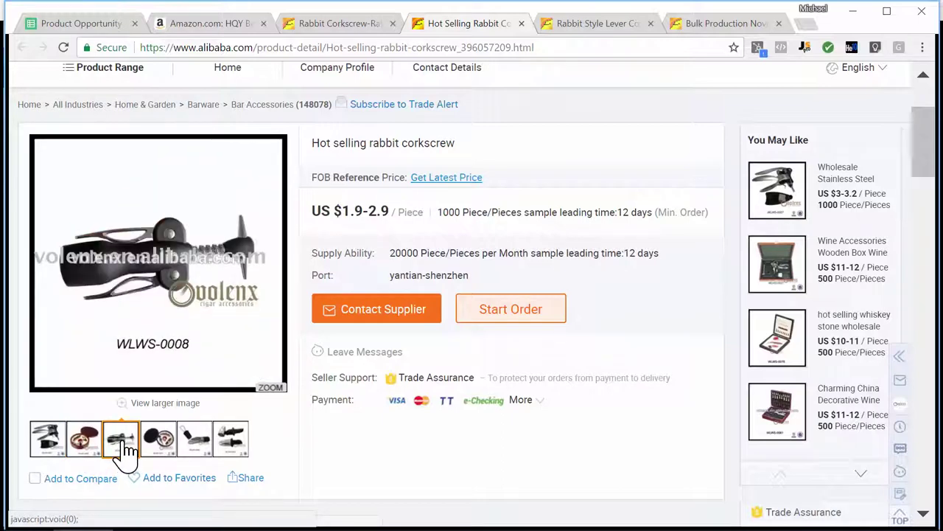
mouse_move(194, 442)
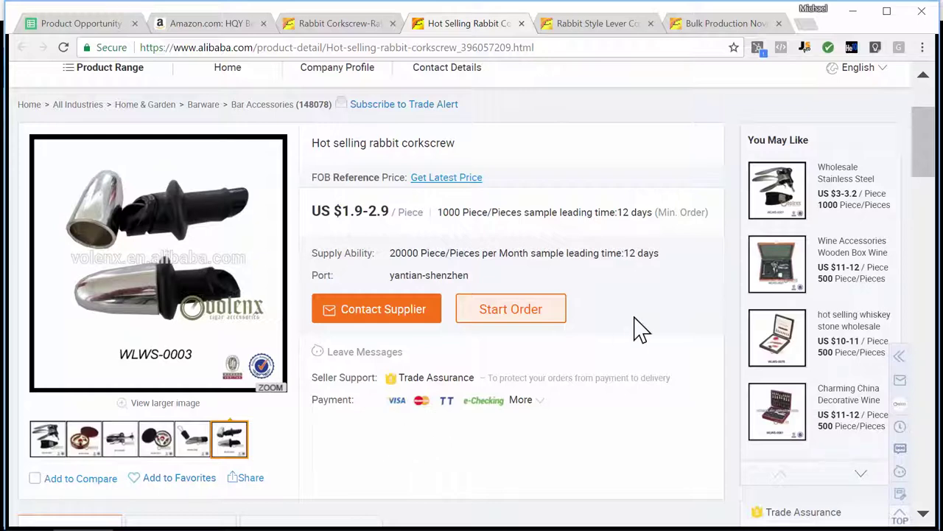
drag(919, 142, 917, 196)
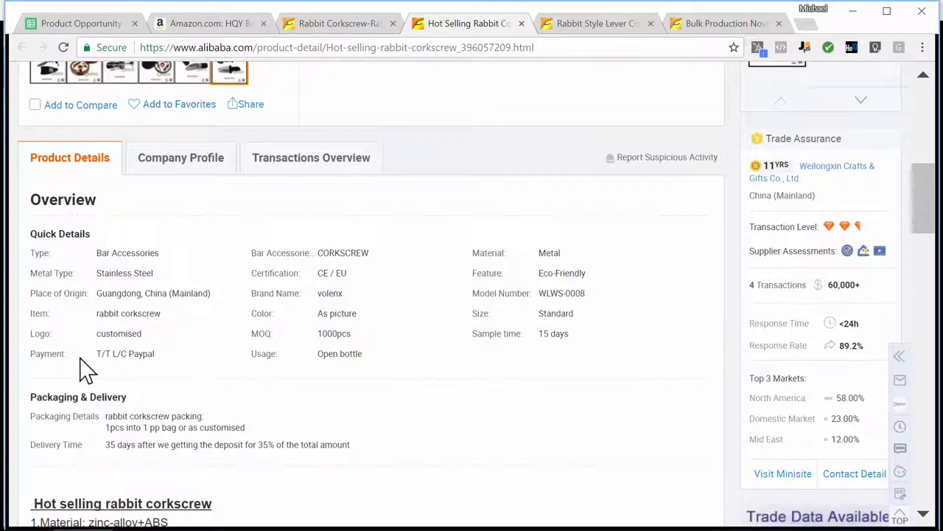
drag(126, 358, 90, 363)
mouse_move(150, 353)
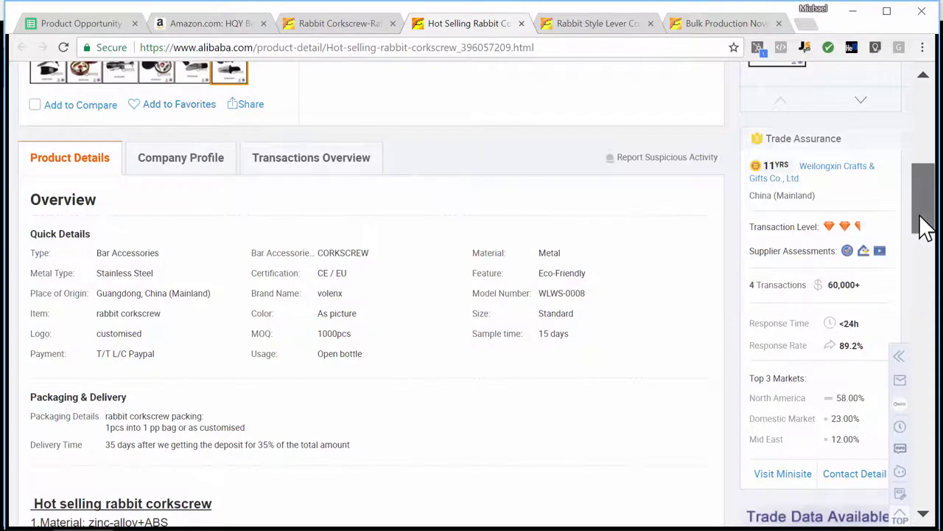
drag(921, 225, 921, 241)
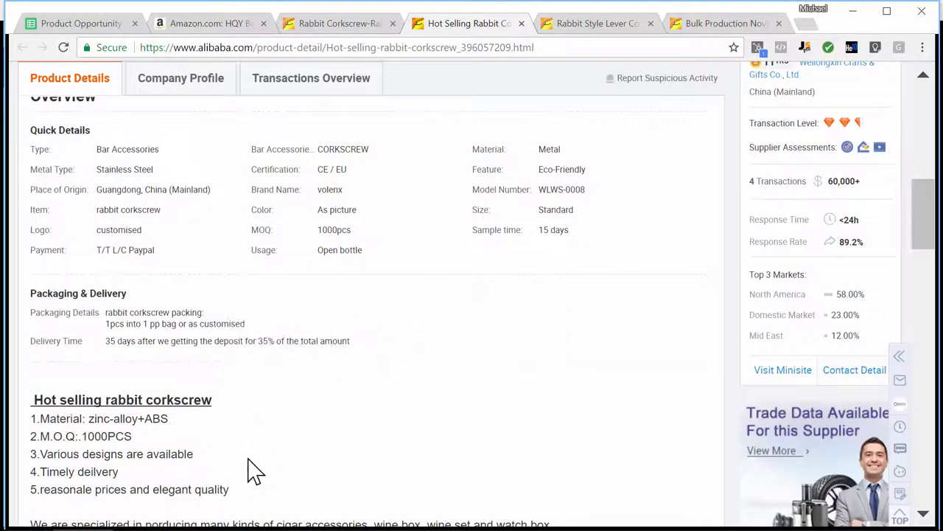
drag(930, 243, 926, 257)
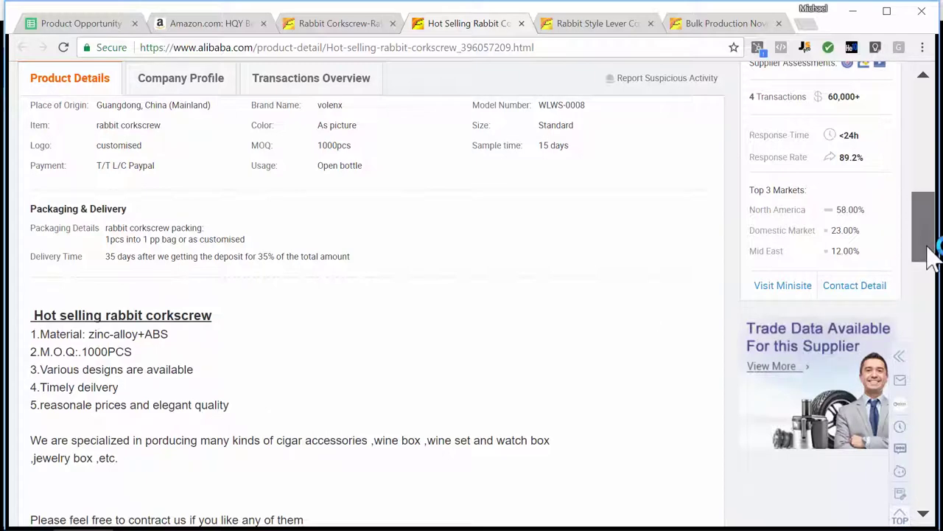
drag(930, 250, 930, 148)
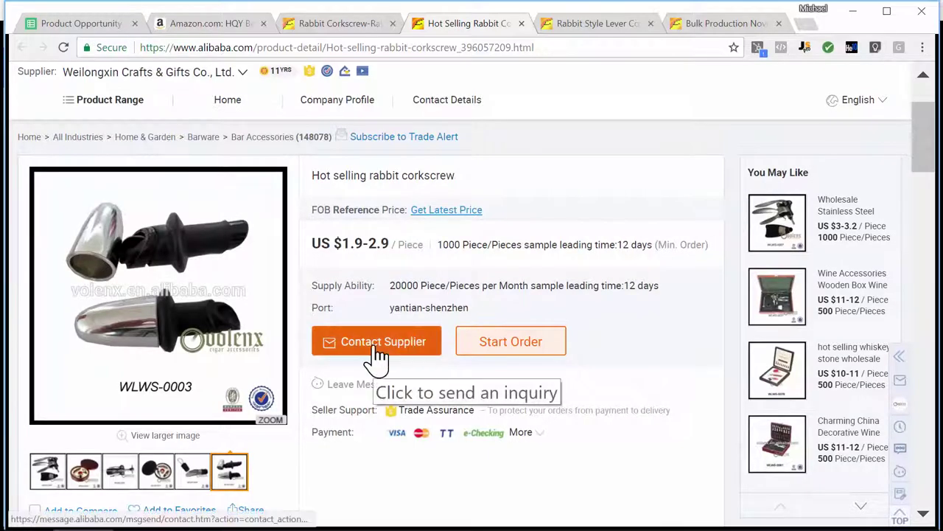
drag(933, 130, 927, 151)
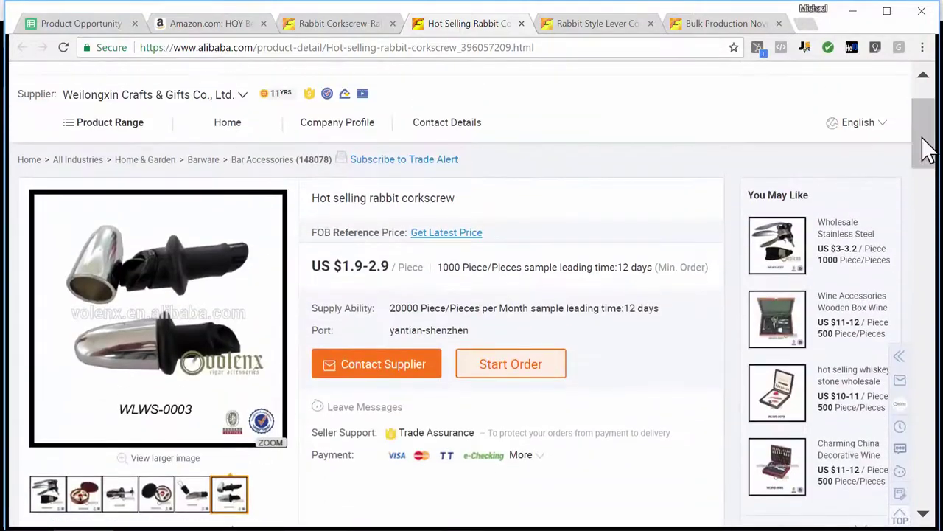
- Start a Contact Supplier inquiry and paste the copied inquiry template into the message
click(377, 364)
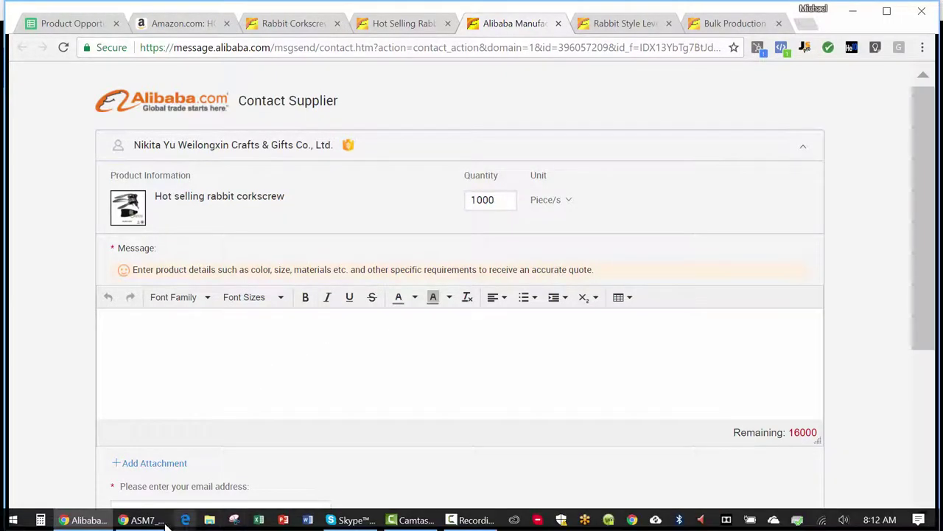
click(164, 520)
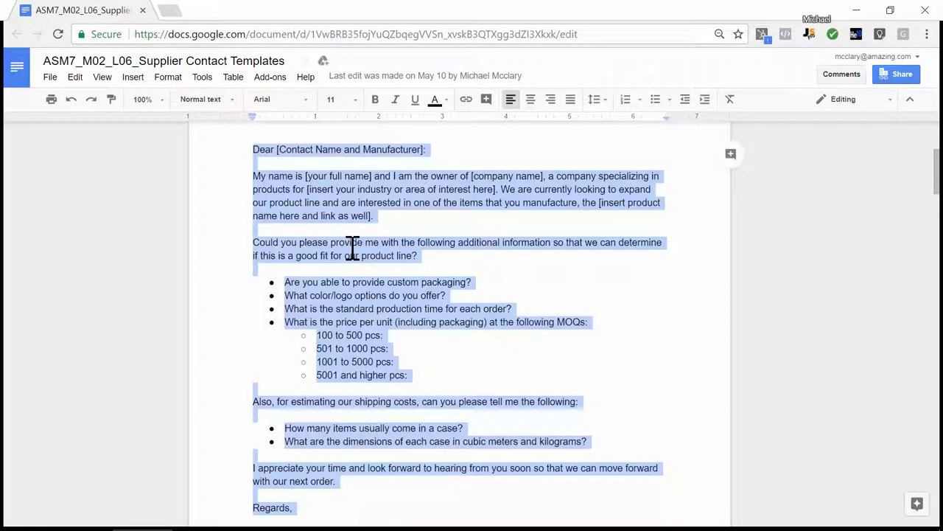
mouse_move(169, 525)
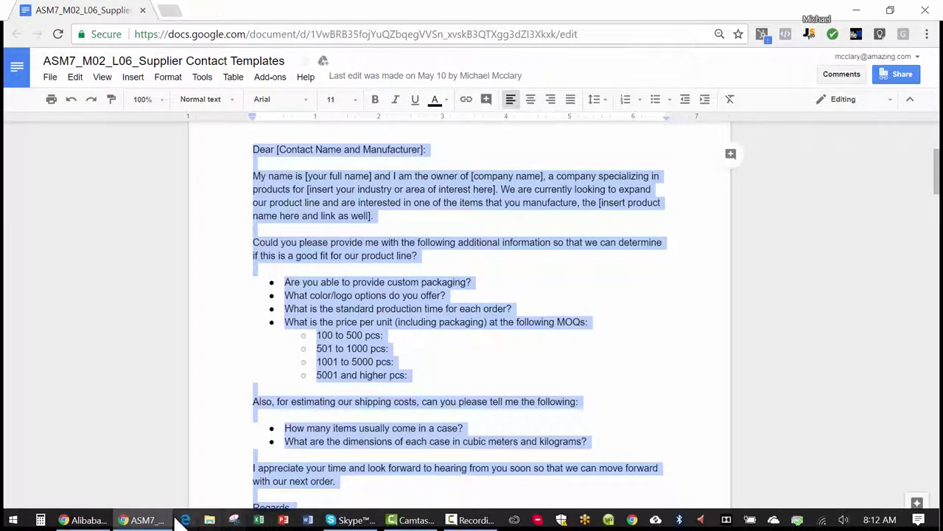
click(85, 519)
click(231, 346)
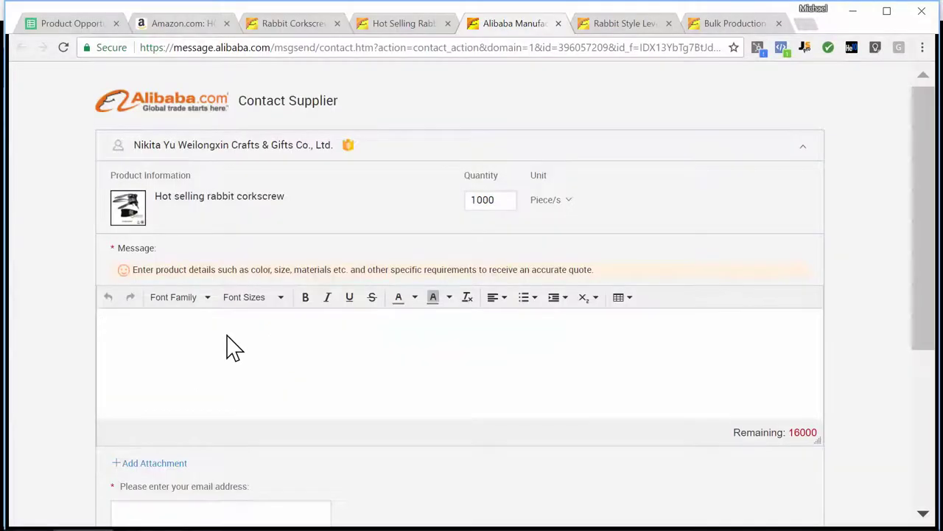
key(ctrl+v)
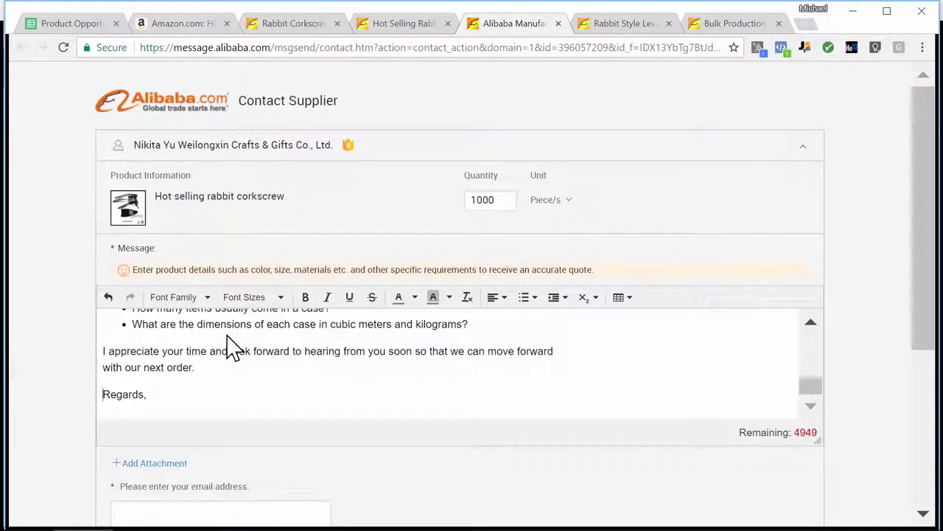
- Replace the placeholder after Dear with the supplier's contact and company name
scroll(232, 346, up, 5)
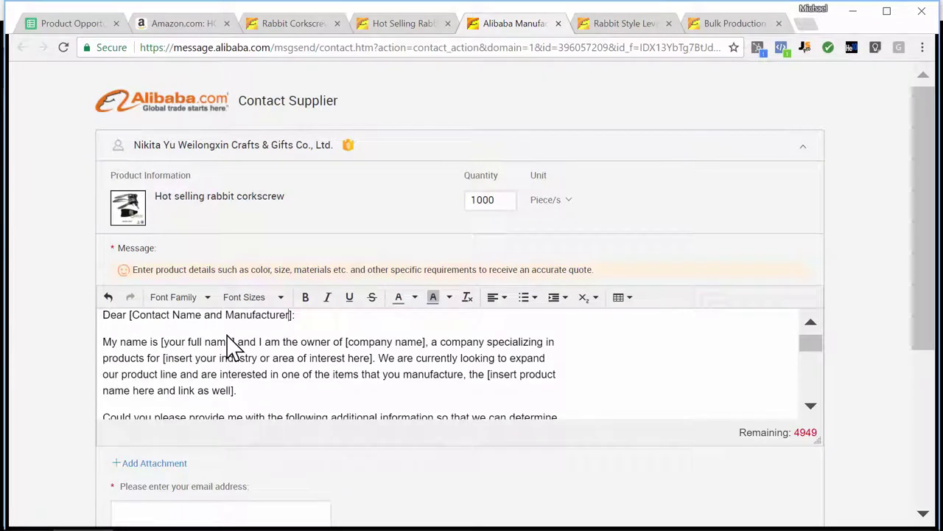
key(BackSpace)
key(BackSpace)
key(BackSpace)
key(BackSpace)
key(BackSpace)
key(BackSpace)
key(BackSpace)
key(BackSpace)
key(BackSpace)
key(BackSpace)
key(BackSpace)
key(BackSpace)
key(BackSpace)
key(BackSpace)
key(BackSpace)
key(BackSpace)
key(BackSpace)
key(BackSpace)
key(BackSpace)
key(BackSpace)
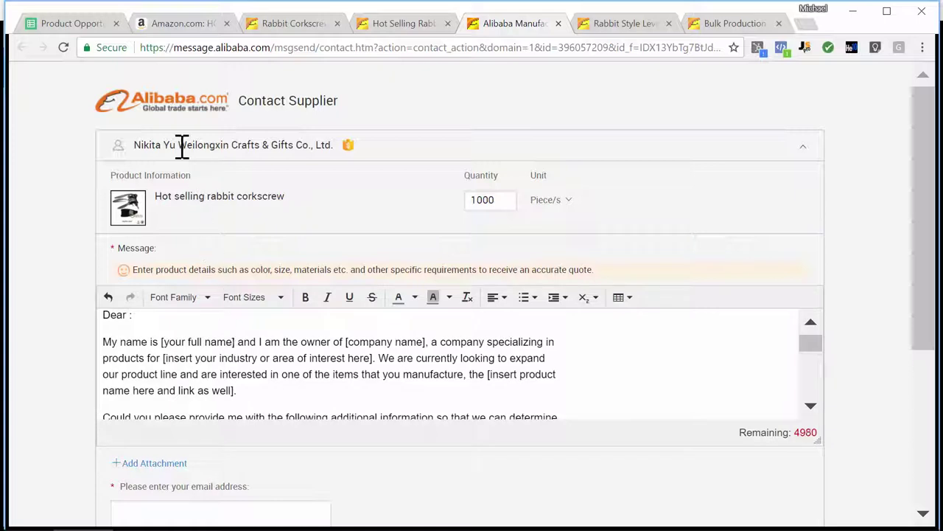
drag(333, 145, 140, 145)
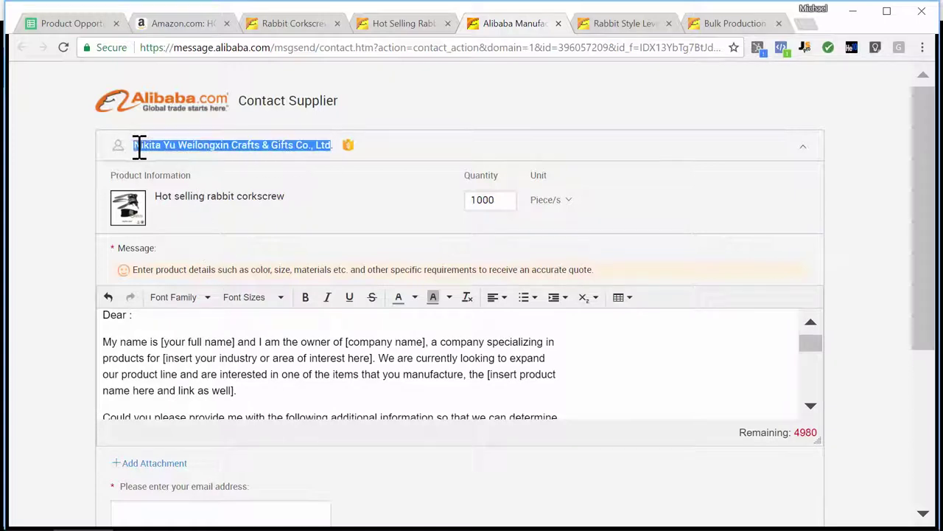
click(139, 315)
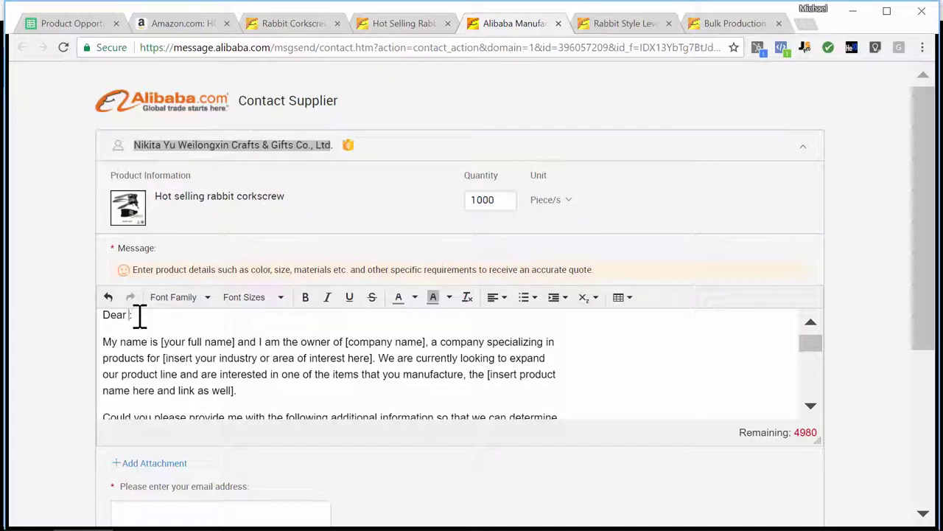
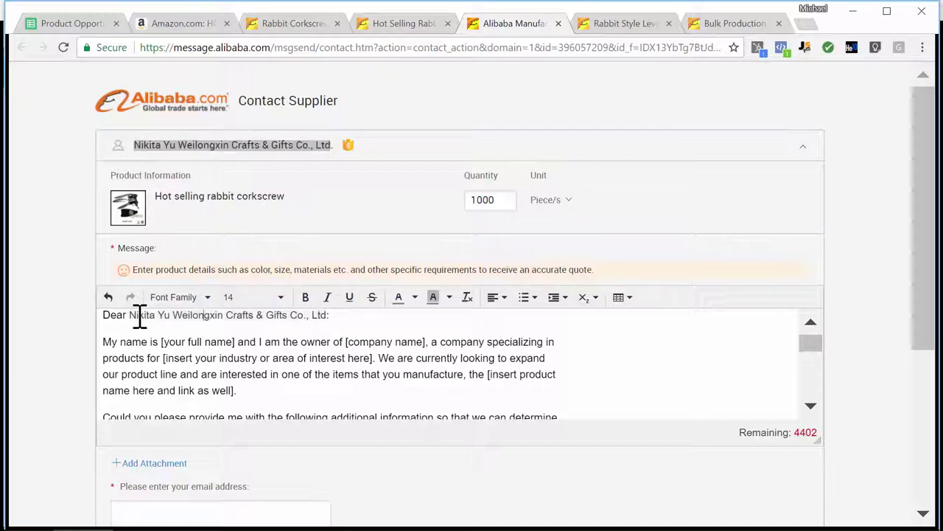
text(of)
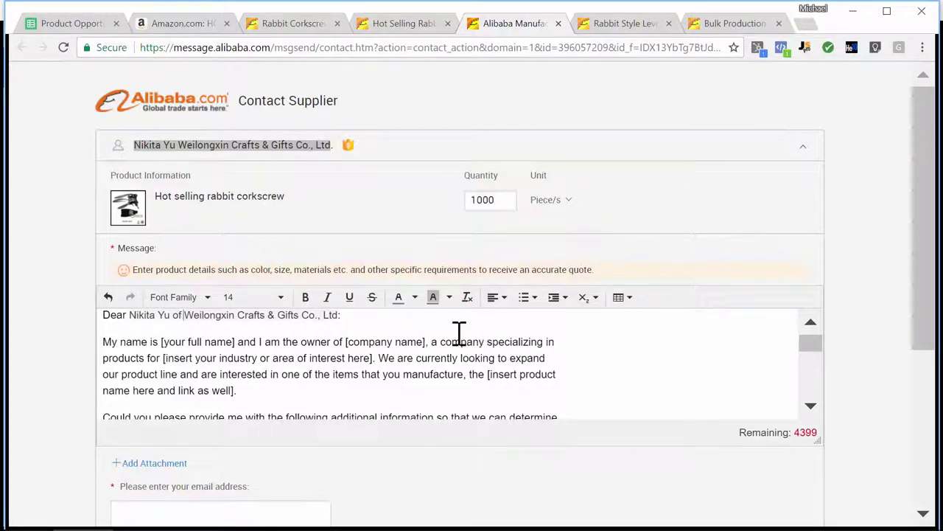
- Replace the full-name and company placeholders with the sender's name and Wonder Wine Industries
click(236, 342)
key(BackSpace)
key(BackSpace)
key(BackSpace)
key(BackSpace)
key(BackSpace)
key(BackSpace)
key(BackSpace)
key(BackSpace)
key(BackSpace)
key(BackSpace)
key(BackSpace)
key(BackSpace)
key(BackSpace)
key(BackSpace)
key(BackSpace)
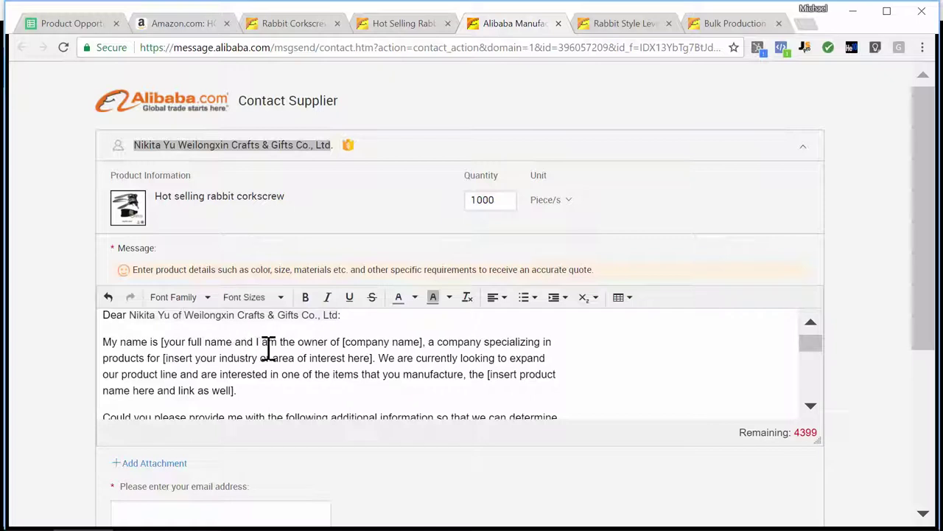
key(BackSpace)
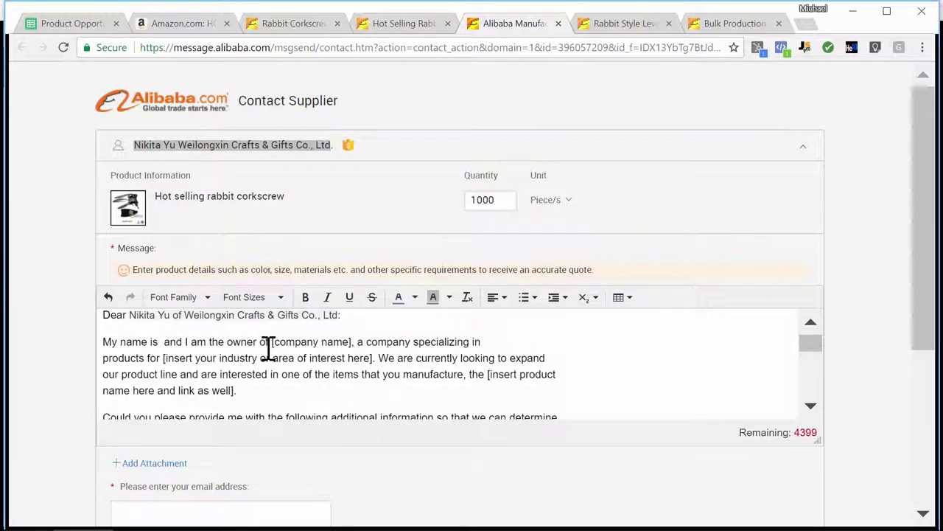
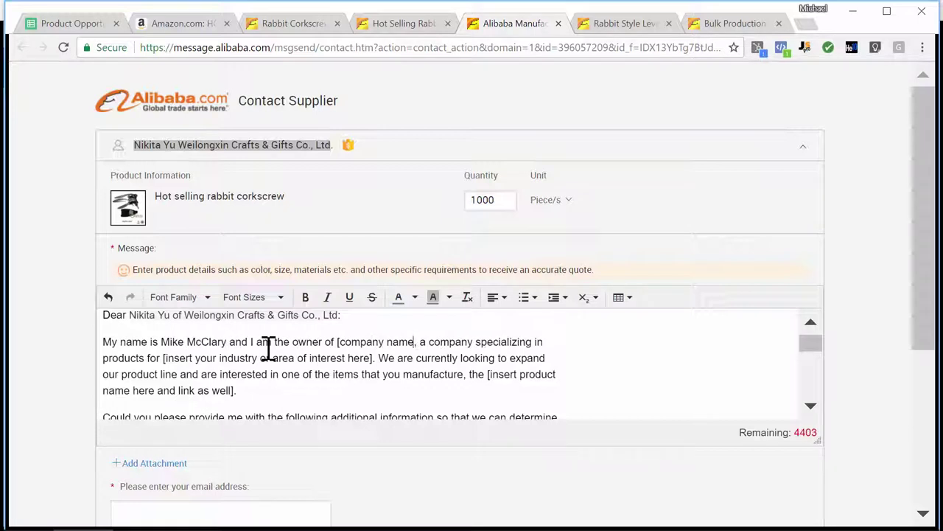
text(Wonder Win)
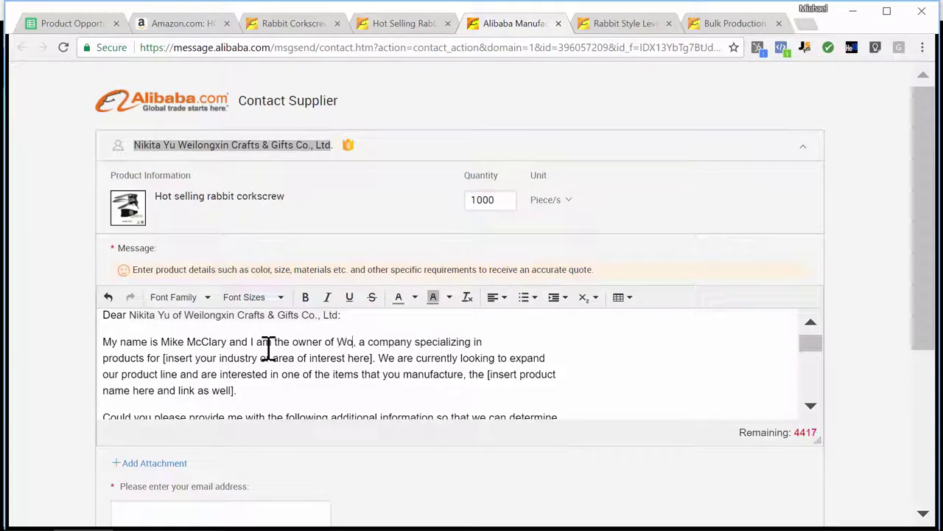
text(e INdus)
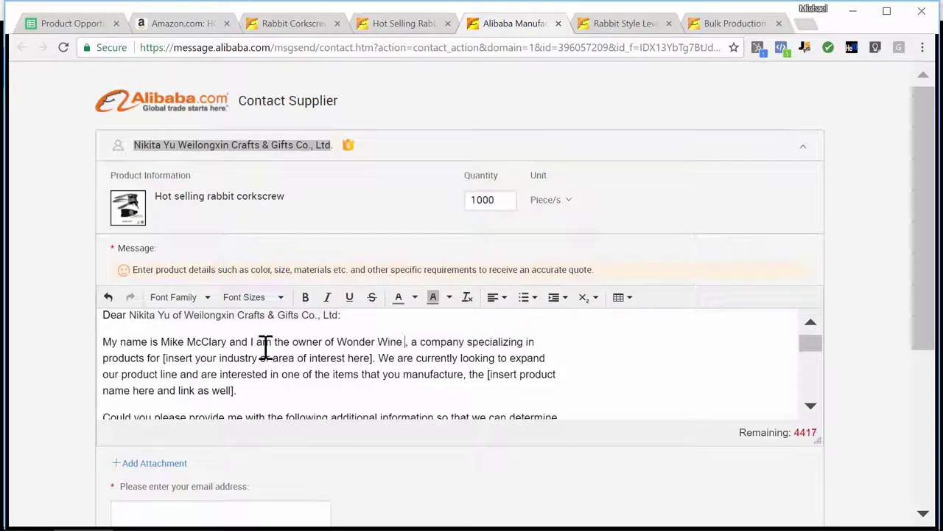
key(BackSpace)
key(BackSpace)
key(BackSpace)
key(BackSpace)
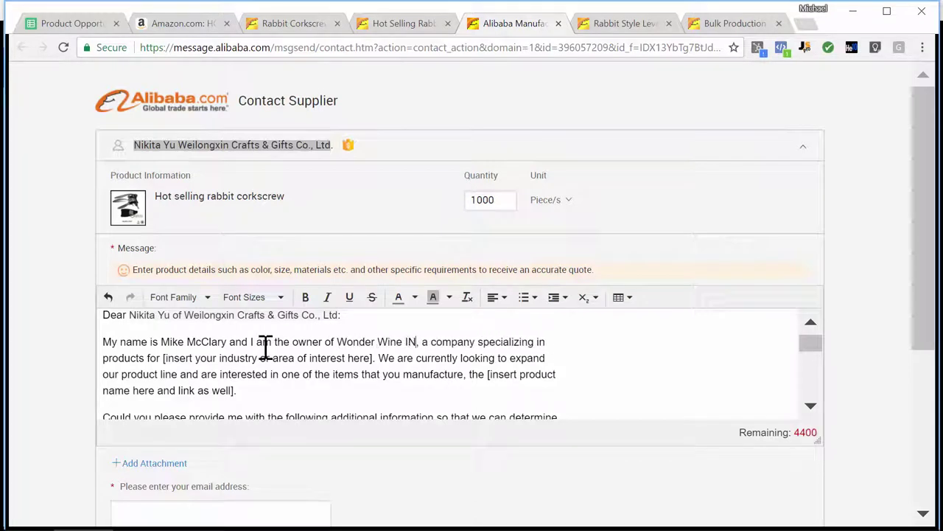
text(ndustries)
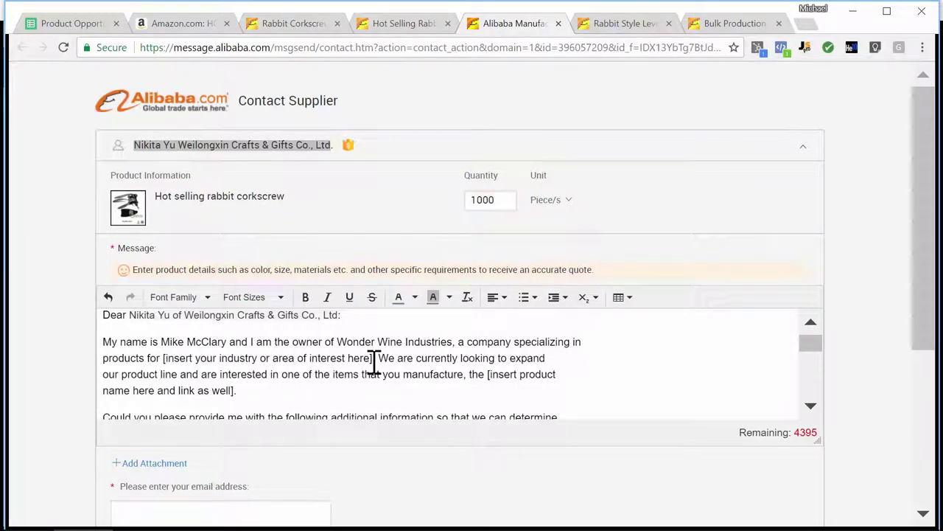
- Describe the company as making high end kitchen products and name the Rabbit Corkscrew as the product
drag(374, 360, 461, 352)
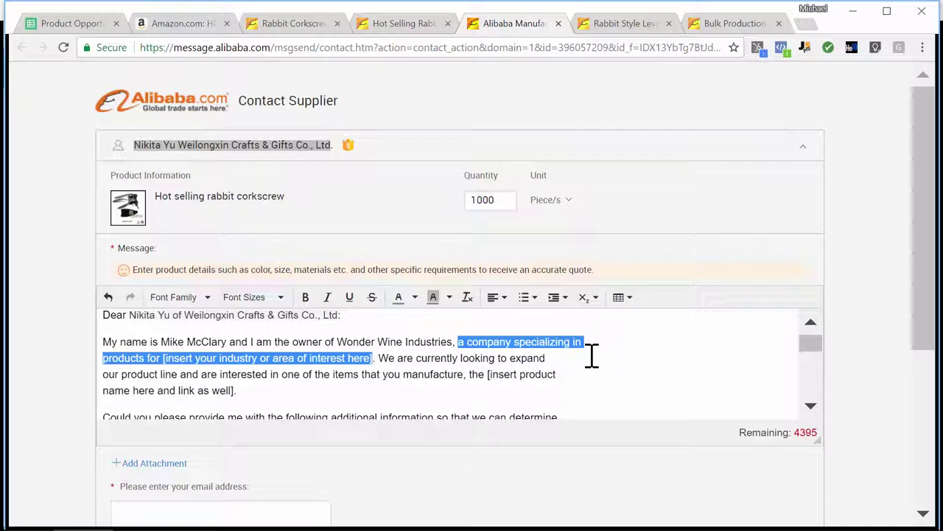
text(a company t)
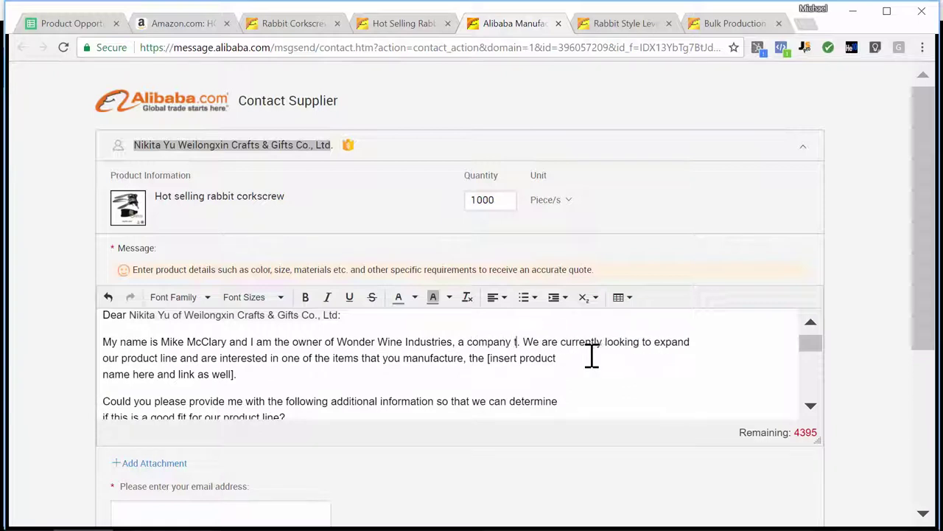
text(hat makes and)
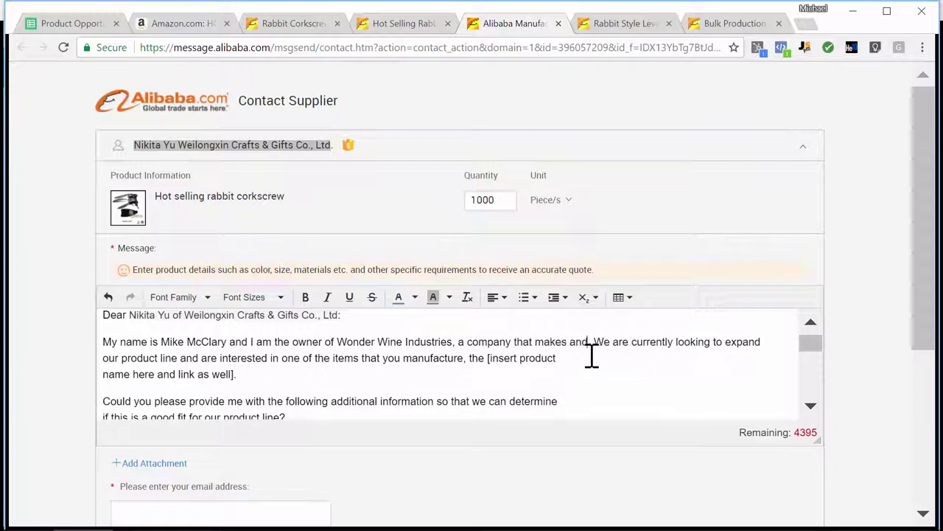
text( sells high)
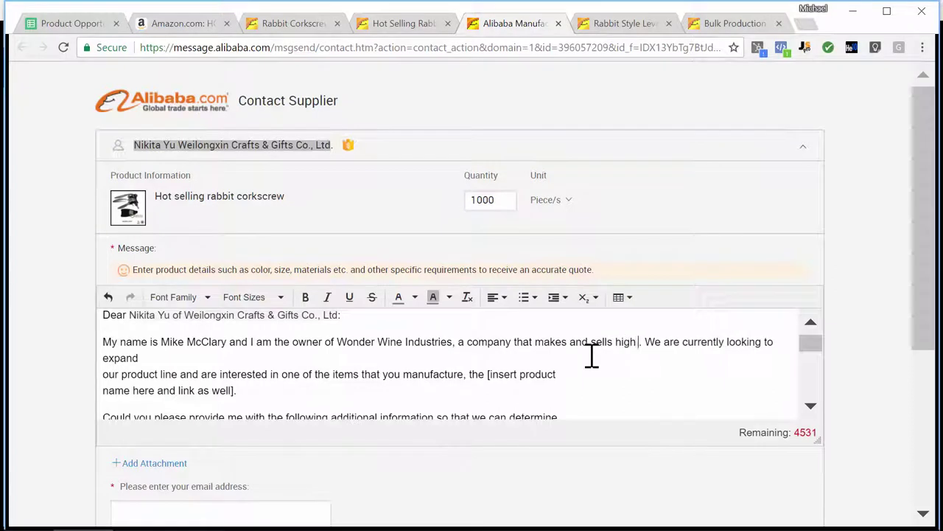
text( end kitchen p)
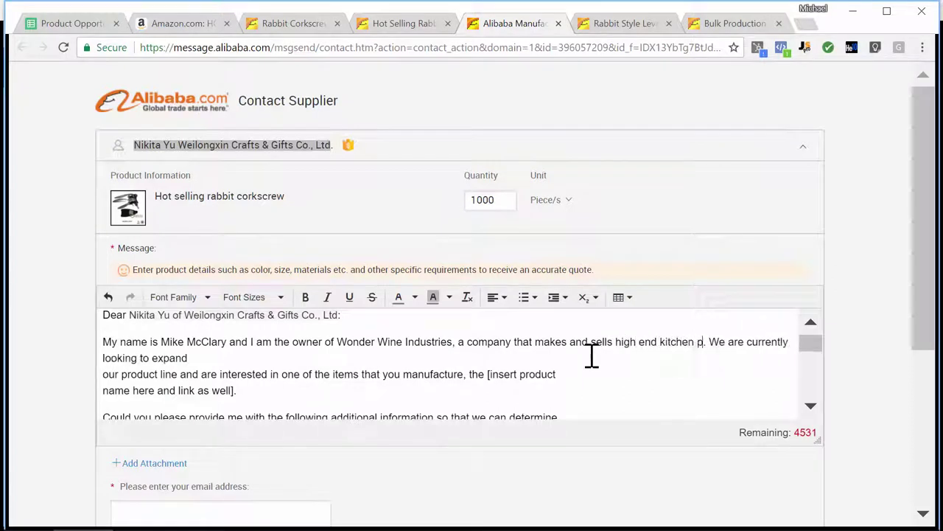
text(roducts)
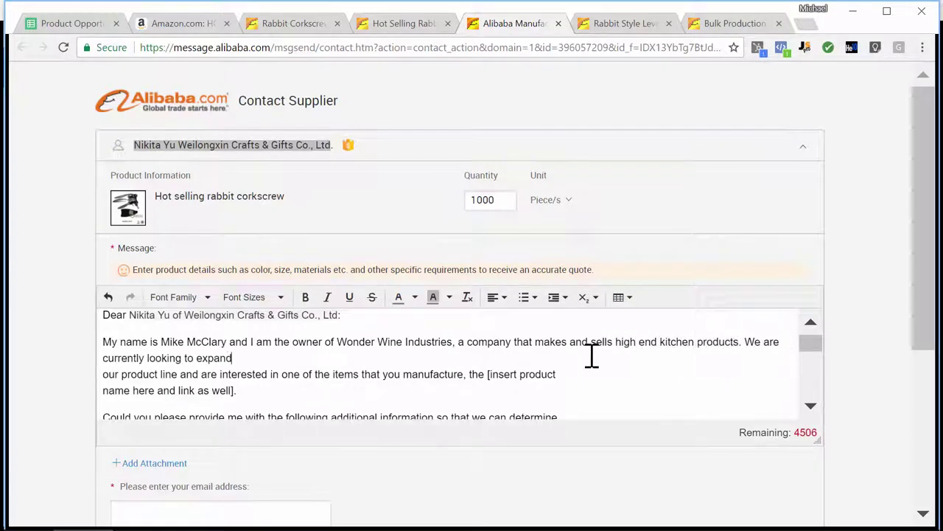
key(Delete)
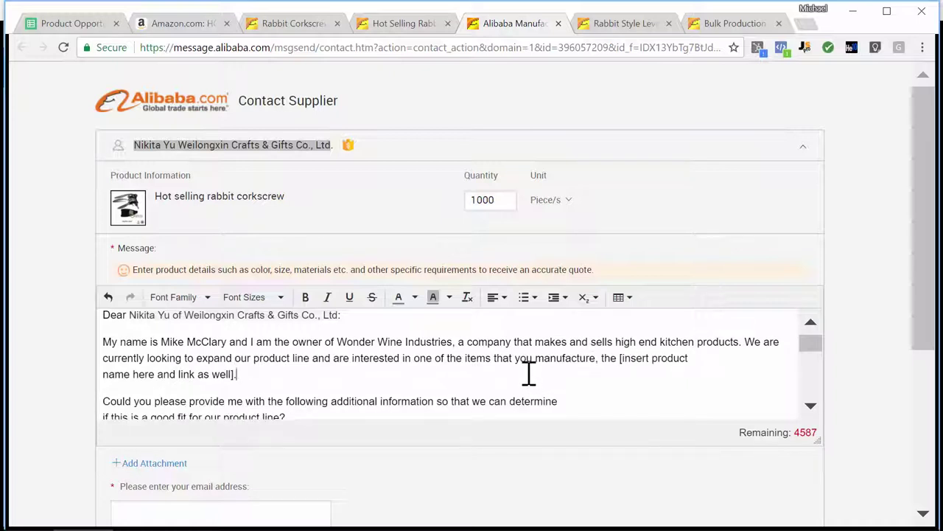
drag(529, 374, 416, 366)
key(BackSpace)
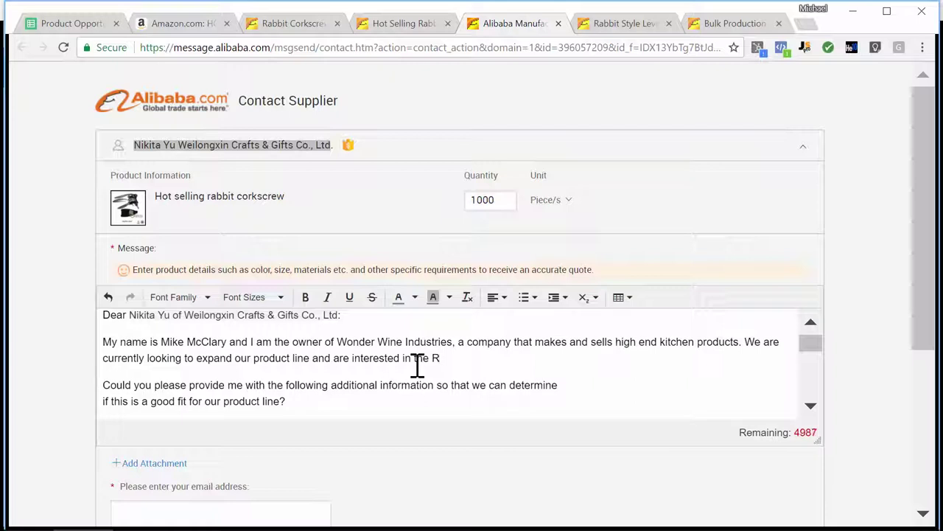
text(abbit Corkscrew.)
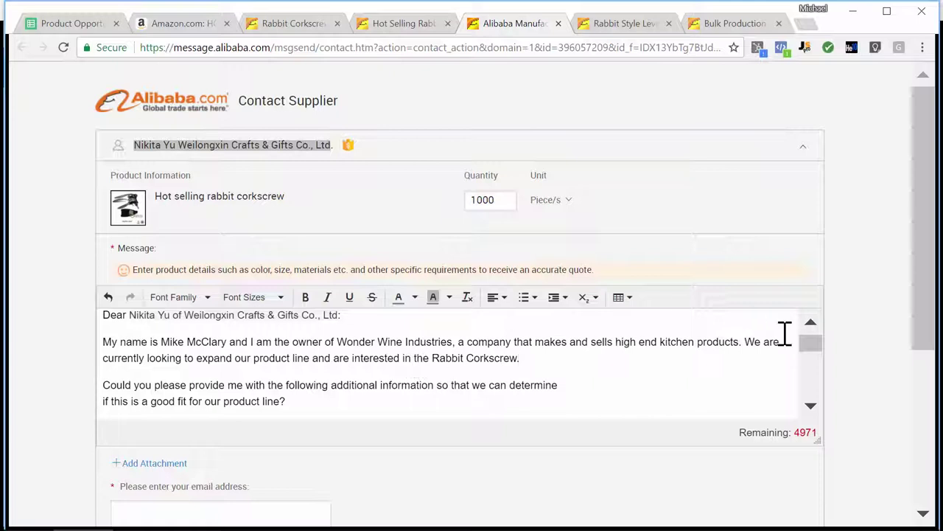
drag(817, 360, 816, 376)
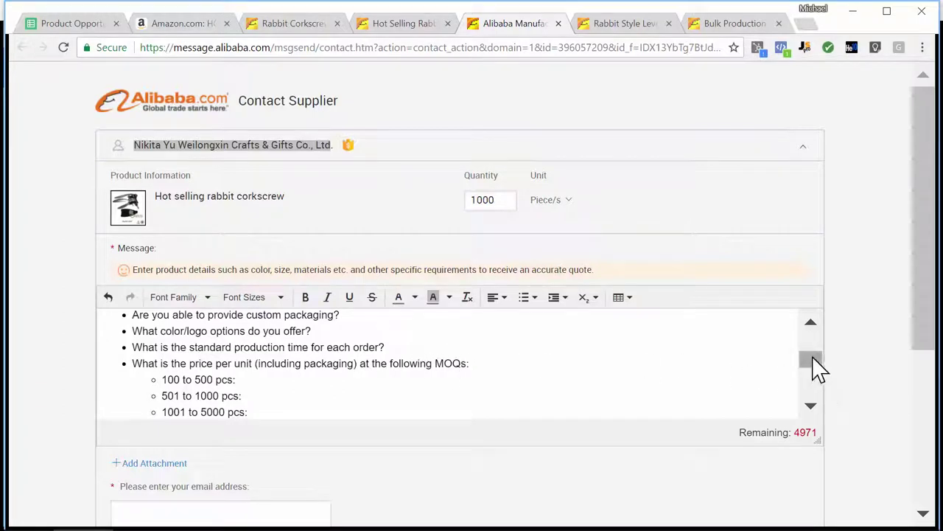
- Sign off with the sender's name, Owner, and Wonder Wine Industries on the next line
drag(815, 364, 817, 398)
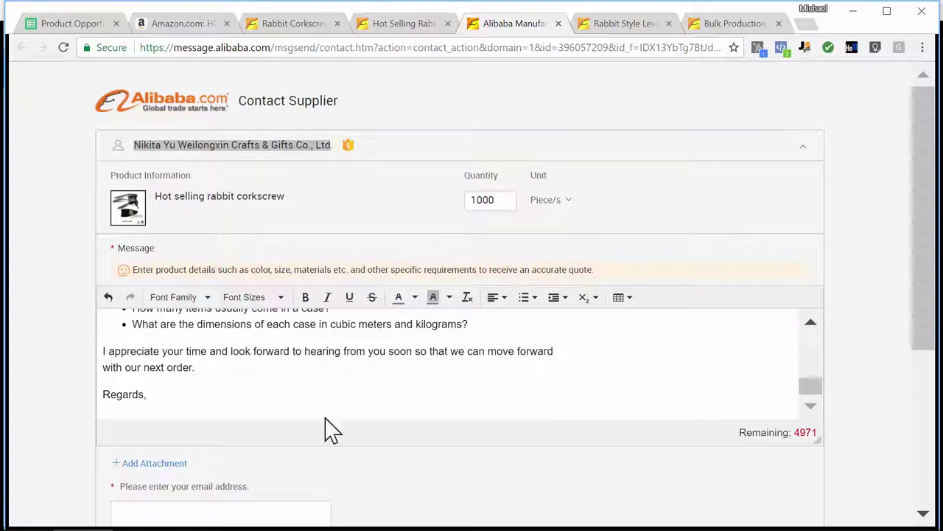
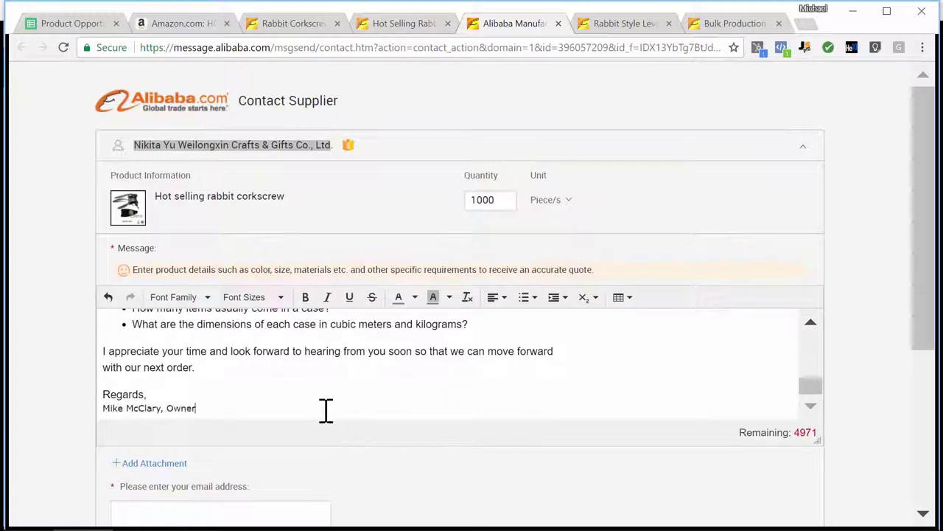
key(Return)
text(Wonde)
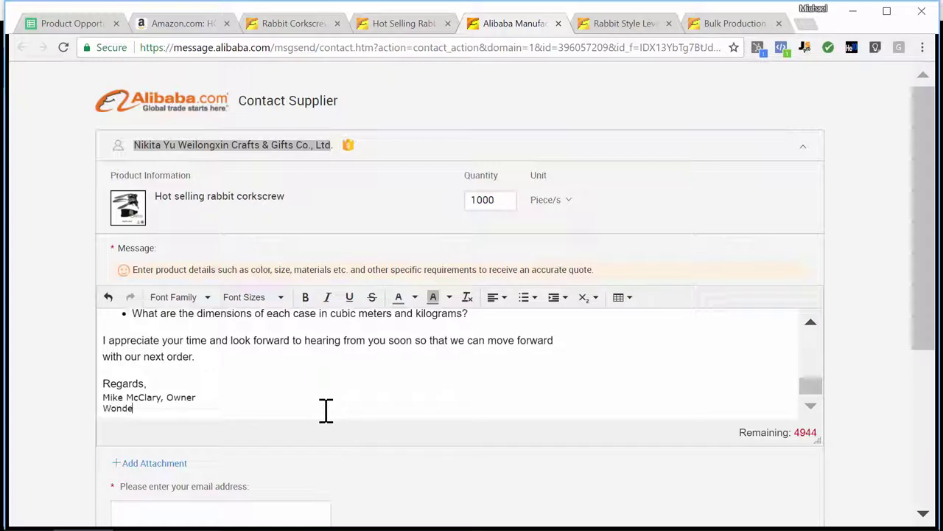
text(r Wine Indu)
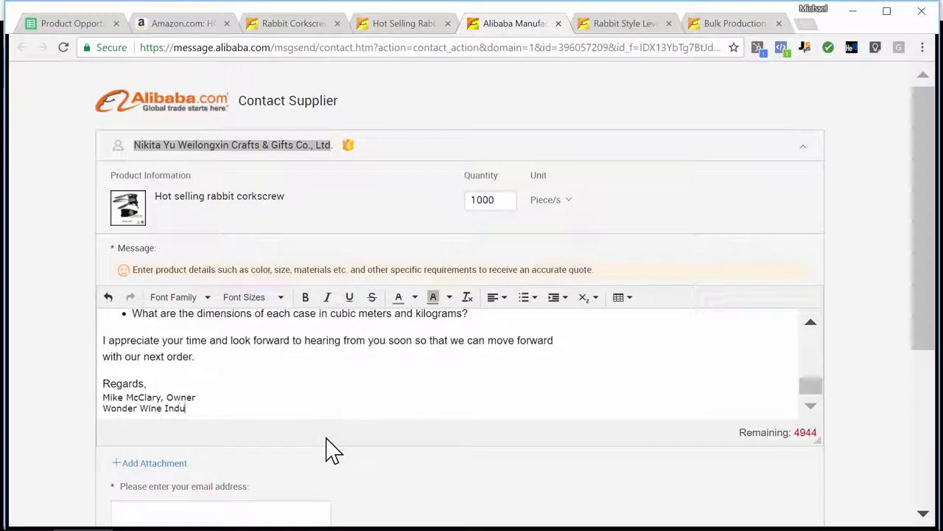
text(stries)
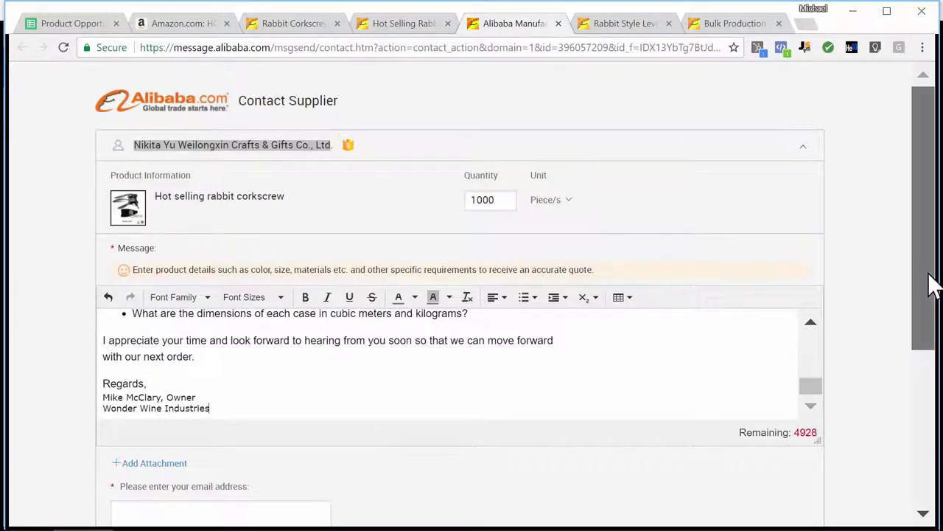
- Scroll down below the message and place the cursor in the email address field
drag(932, 284, 929, 295)
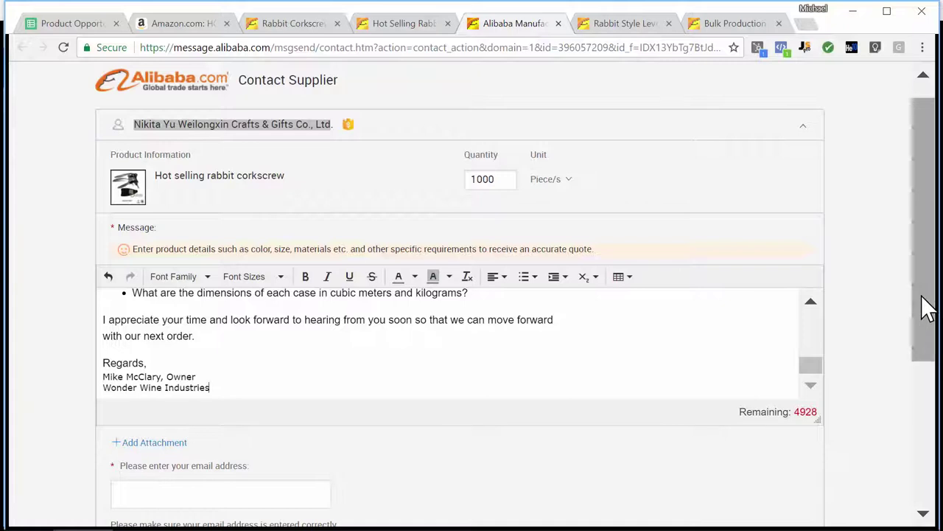
drag(927, 308, 918, 330)
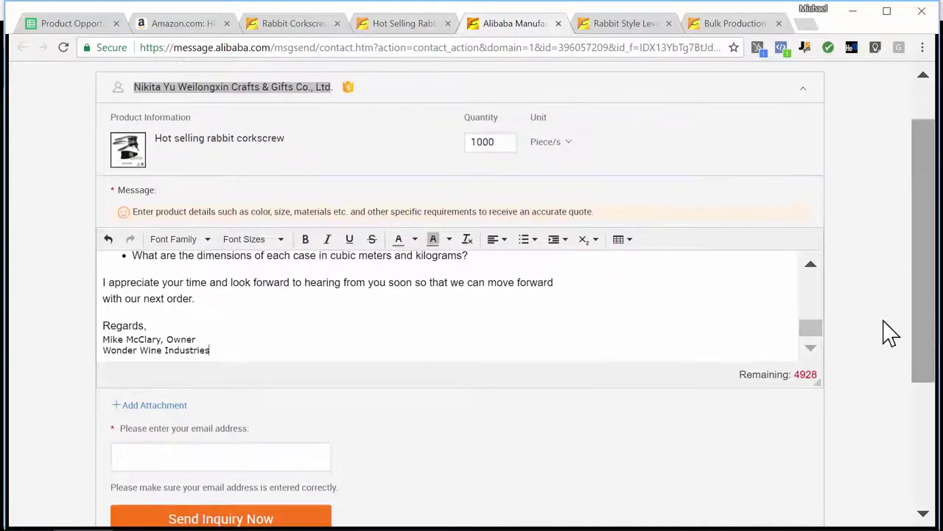
click(251, 453)
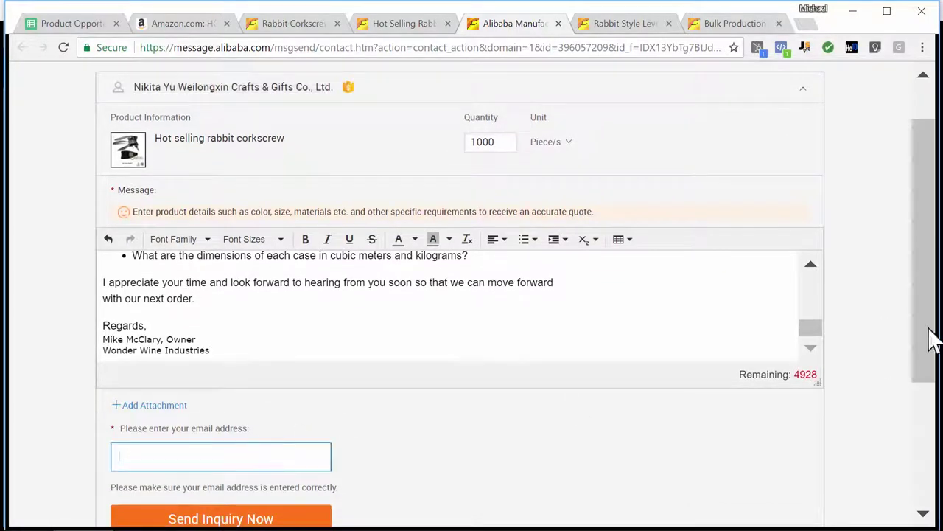
drag(934, 337, 933, 361)
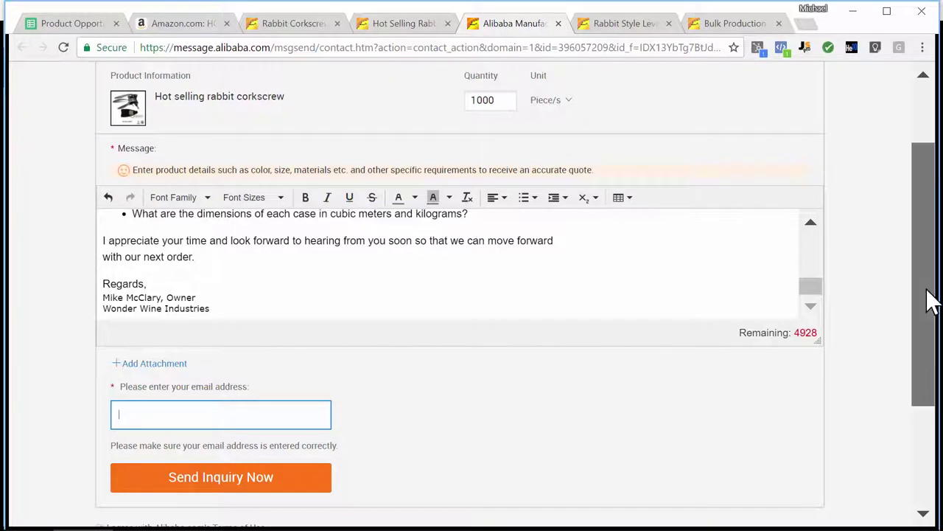
drag(930, 300, 930, 277)
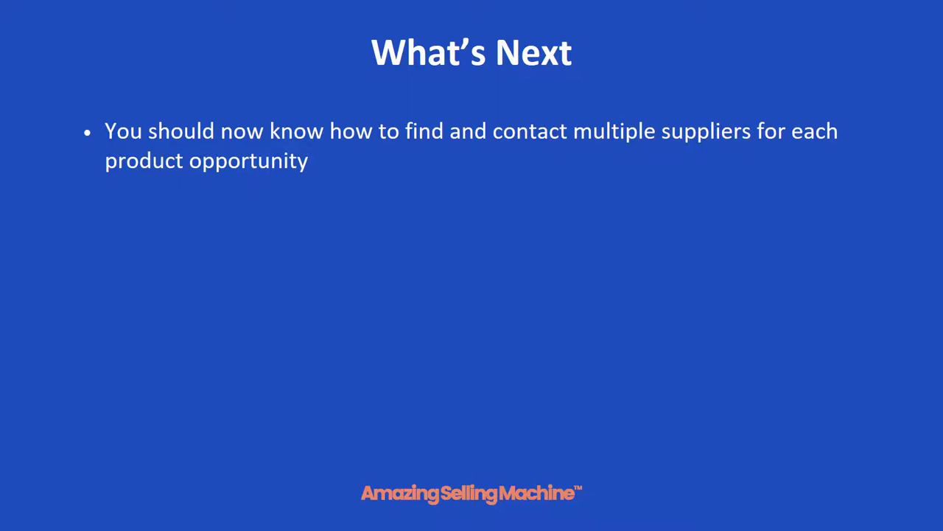
- Reveal the second What's Next bullet about contacting 5–10 suppliers for 3 top products
key(Right)
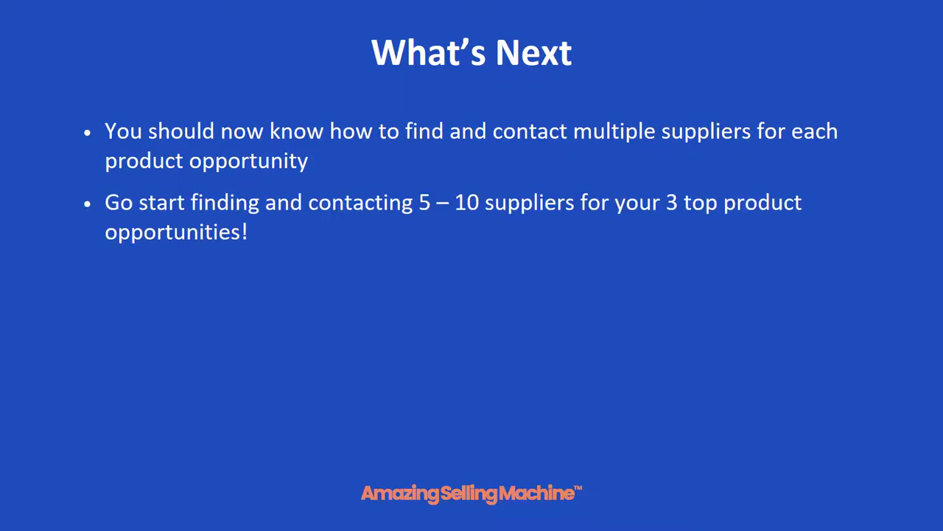